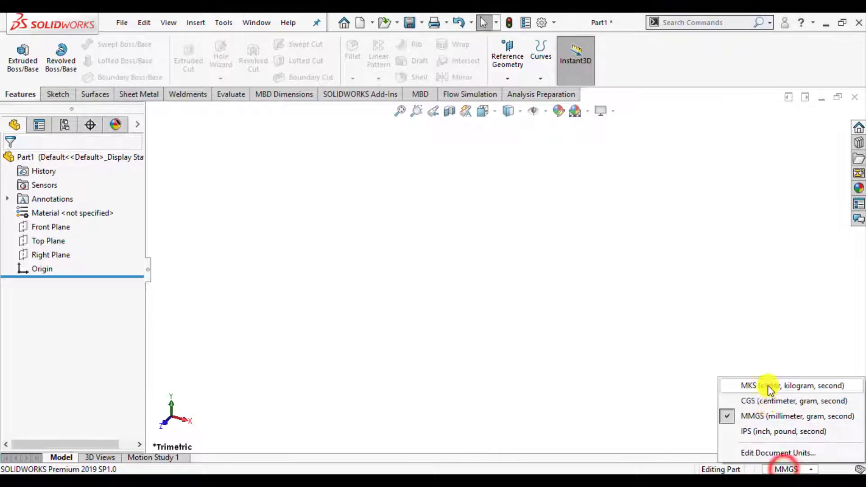
- Set the document units to MKS and start a sketch on the Top Plane, viewed normal to it
left_click(768, 383)
left_click(45, 240)
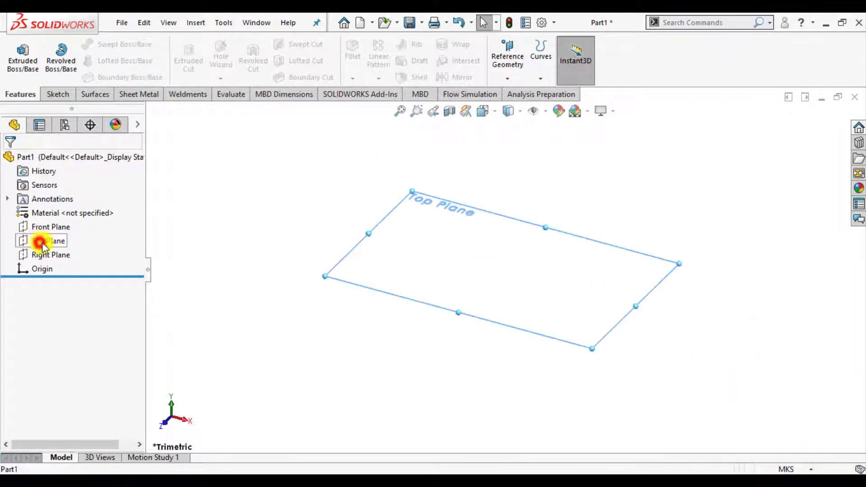
left_click(103, 225)
left_click(243, 238)
left_click(50, 242)
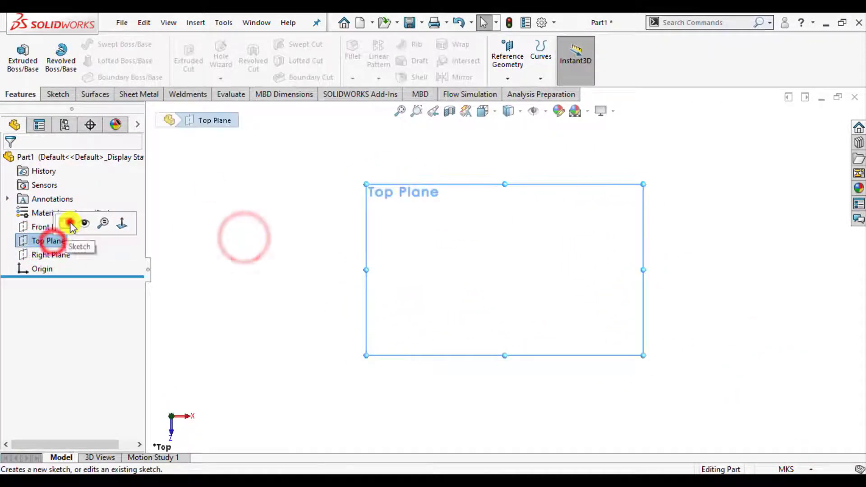
left_click(72, 223)
- Sketch a center rectangle about 0.15 m by 0.14 m, centred on the origin
left_click(84, 60)
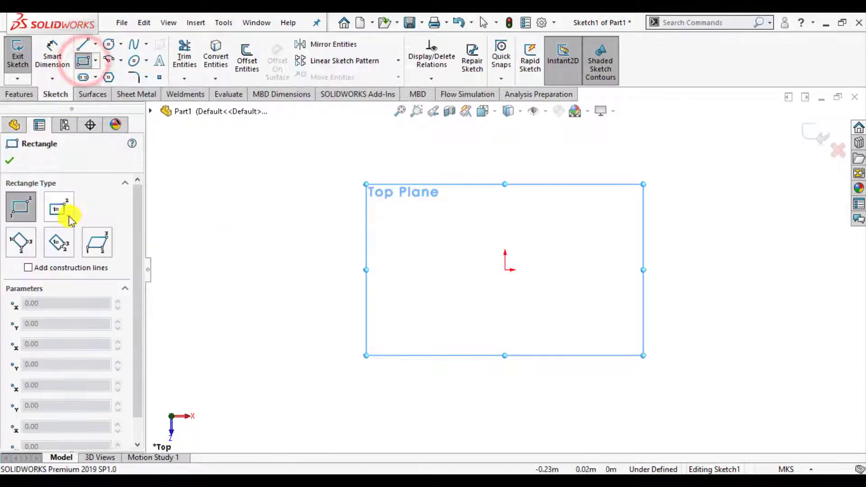
left_click(59, 207)
left_click(505, 270)
left_click(618, 376)
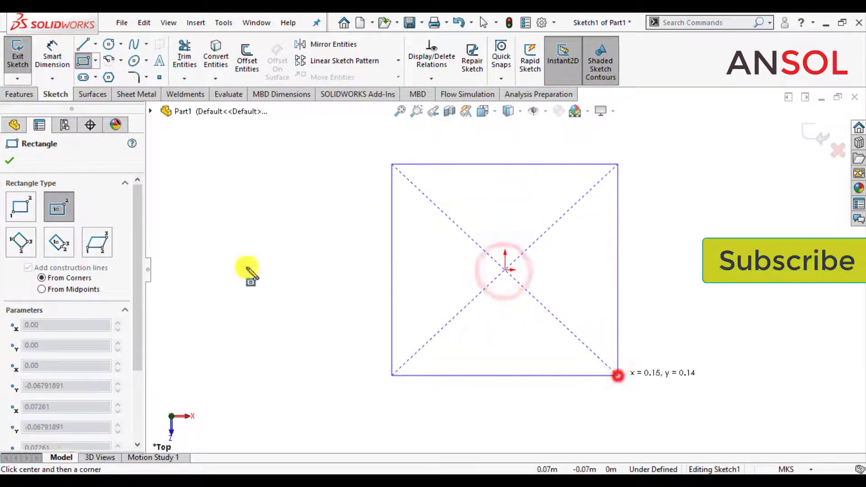
left_click(9, 160)
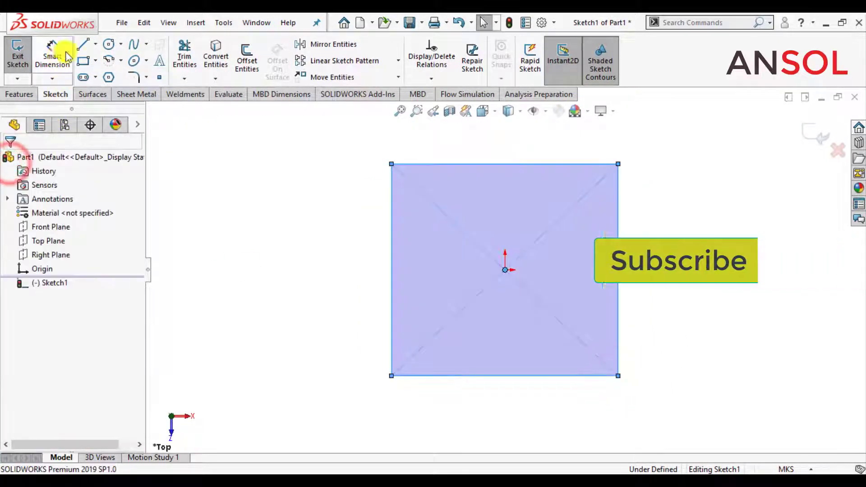
- Dimension the rectangle's vertical and horizontal sides to 6 m each and exit the sketch
left_click(52, 53)
left_click(618, 286)
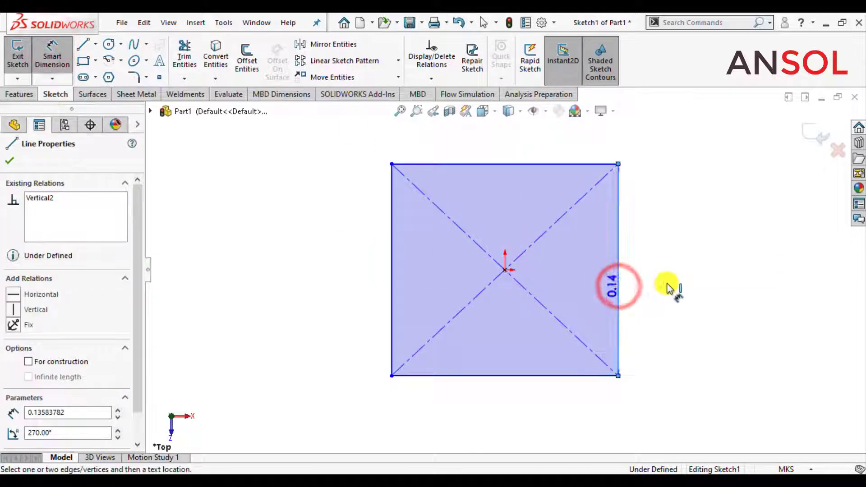
left_click(666, 286)
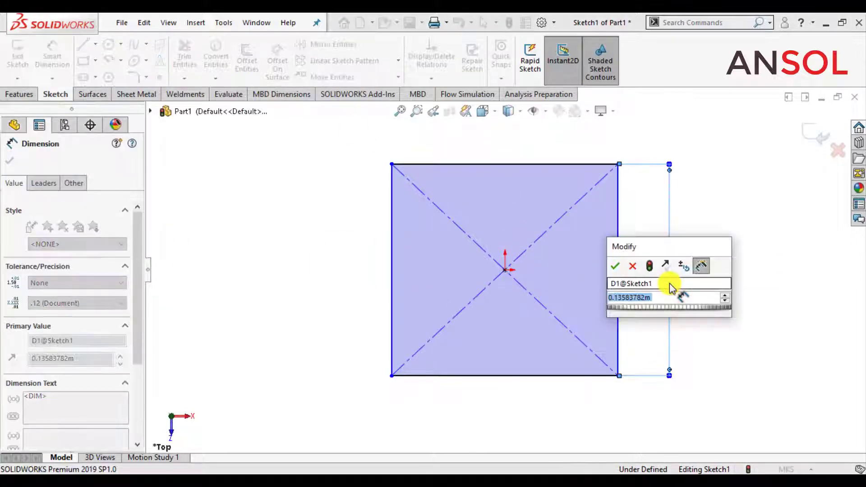
type("6")
key("Return")
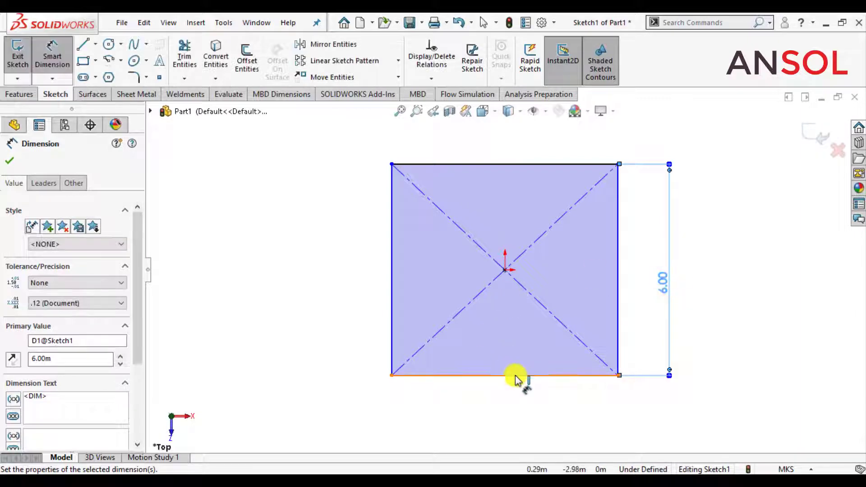
left_click(514, 375)
left_click(509, 408)
type("6")
key("Return")
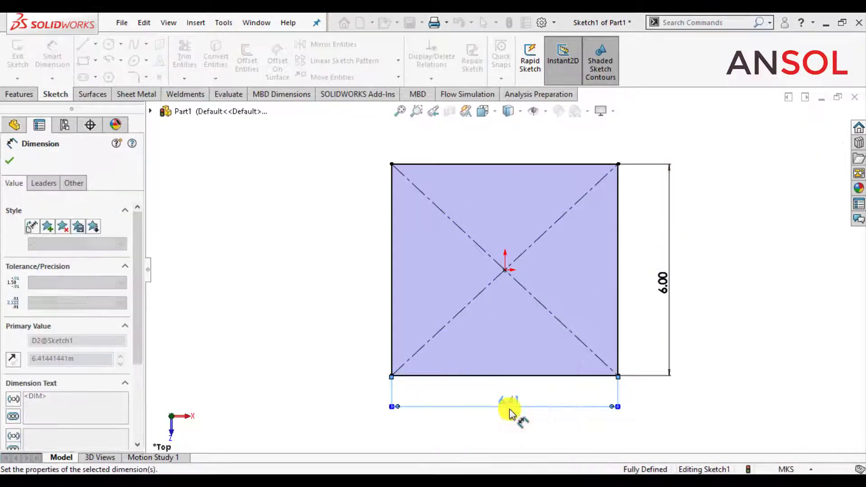
left_click(12, 159)
left_click(814, 132)
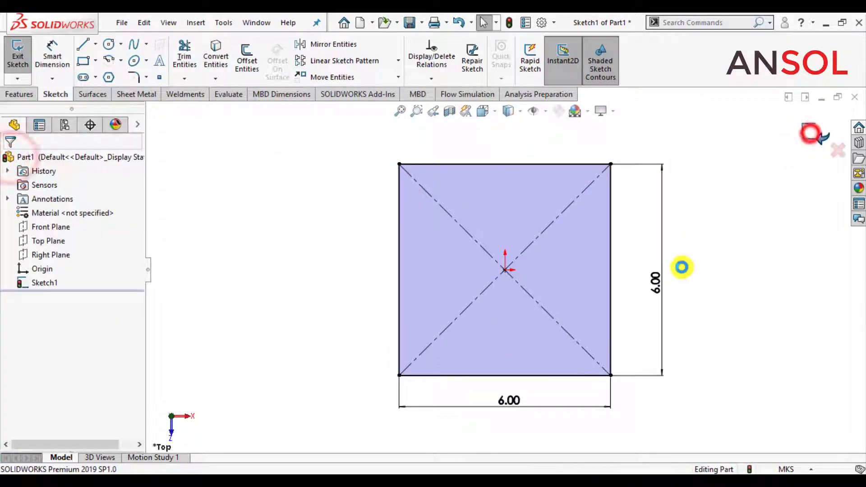
- Create a reference plane offset 3 m from the Front Plane
middle_click_drag(341, 349, 333, 181)
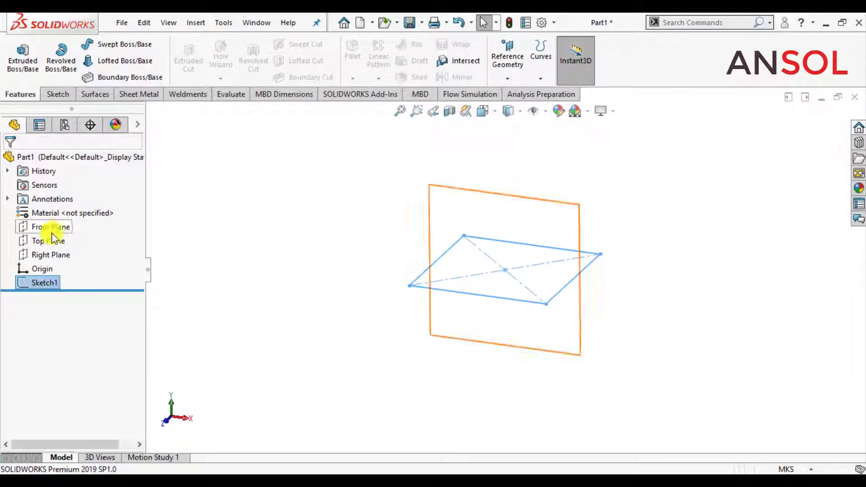
left_click(50, 226)
left_click(507, 79)
left_click(508, 91)
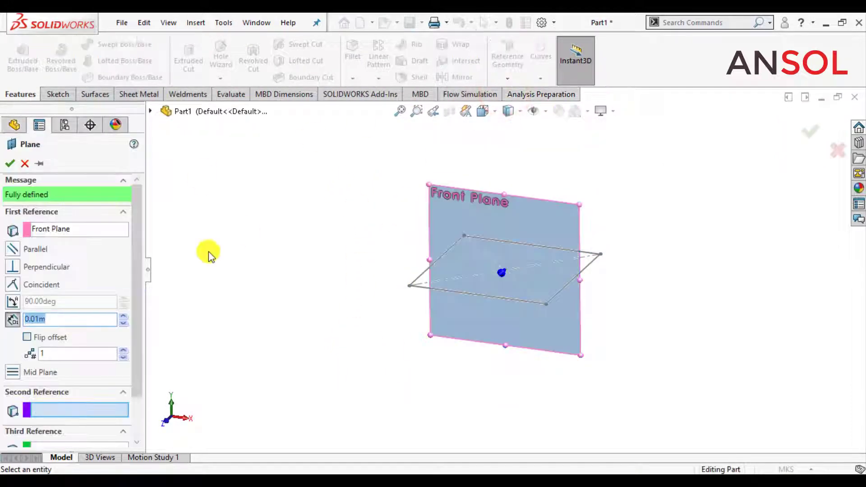
left_click(9, 163)
left_click(280, 231)
- Orient the view normal to the new offset plane and start a sketch on it
left_click(47, 297)
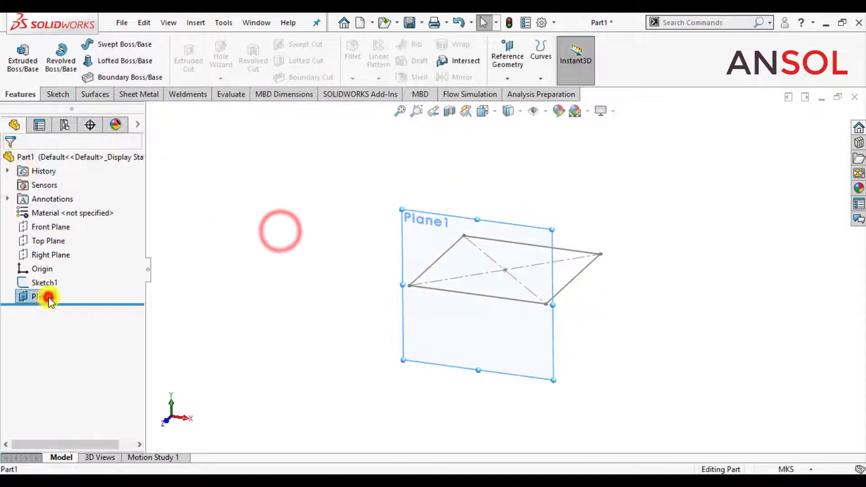
left_click(117, 278)
left_click(237, 284)
left_click(45, 293)
left_click(54, 276)
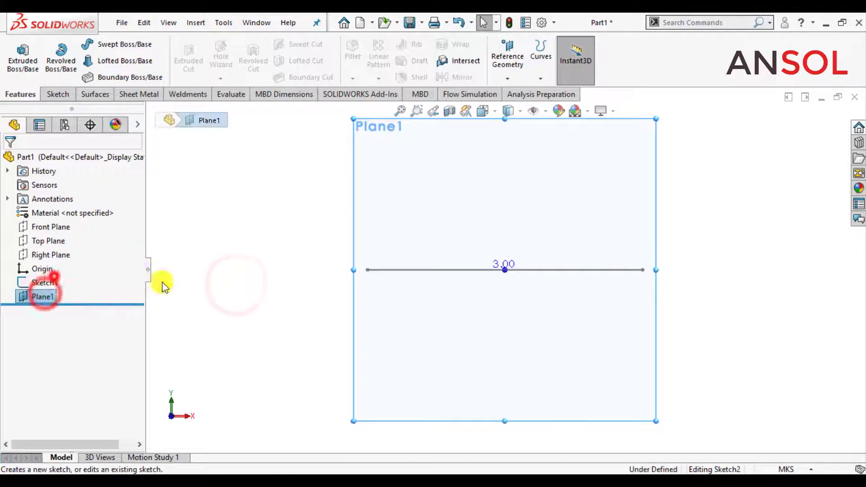
left_click(238, 278)
- Sketch three downward vertical lines about 1.3 m long from the square edge's two endpoints and its midpoint
left_click(83, 44)
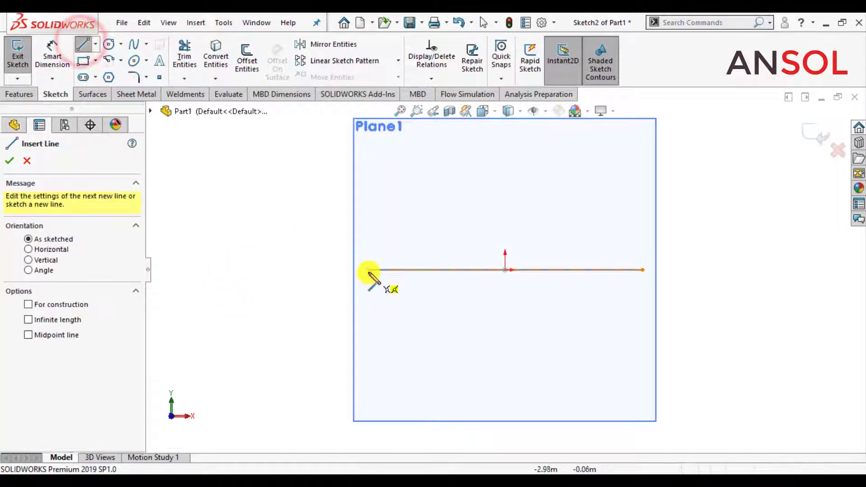
left_click(367, 270)
left_click(367, 330)
double_click(284, 356)
left_click(504, 271)
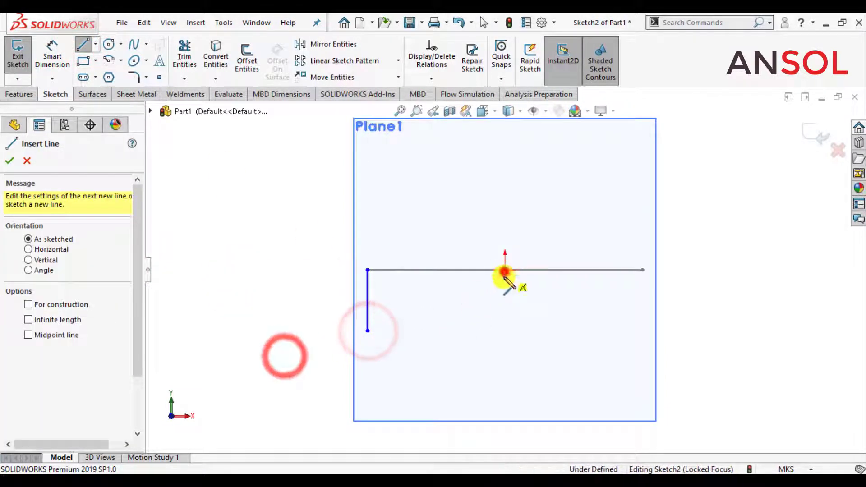
left_click(505, 325)
double_click(470, 359)
left_click(642, 271)
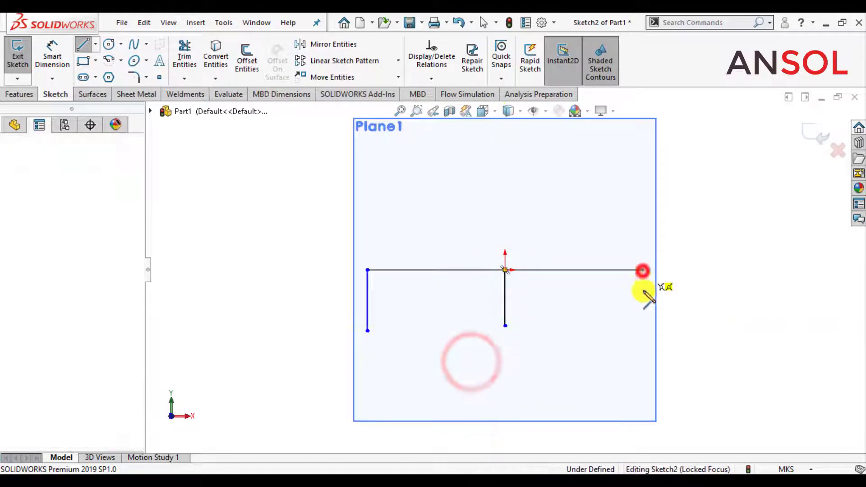
left_click(642, 325)
double_click(561, 362)
key("Escape")
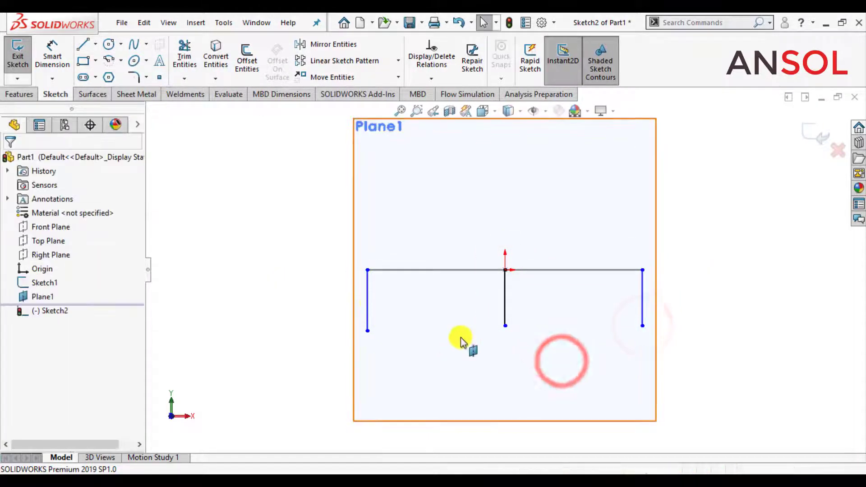
- Make the three vertical lines equal in length with an Equal relation
left_click(368, 299)
left_click(504, 307, "ctrl")
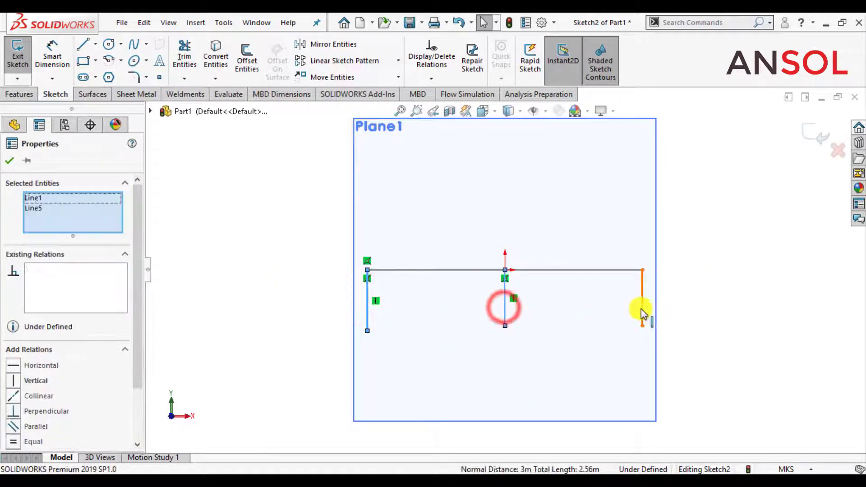
left_click(643, 313, "ctrl")
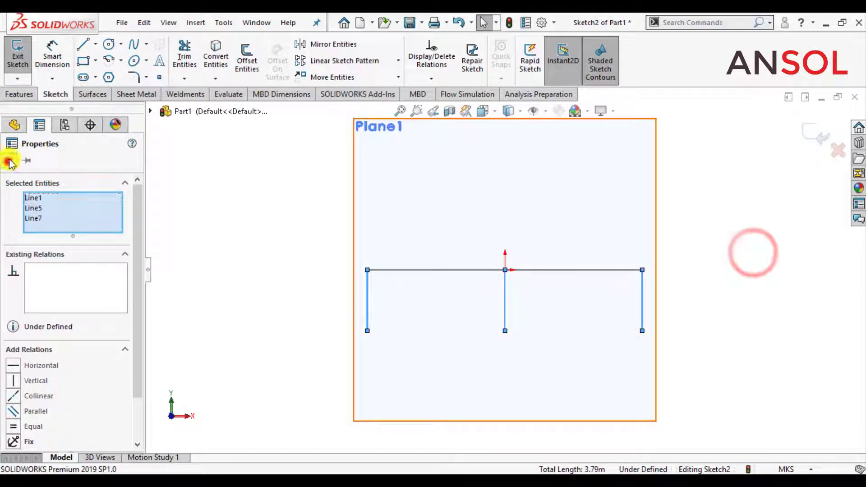
left_click(9, 161)
- Dimension the left vertical line's length to 3 m
left_click(52, 54)
left_click(367, 299)
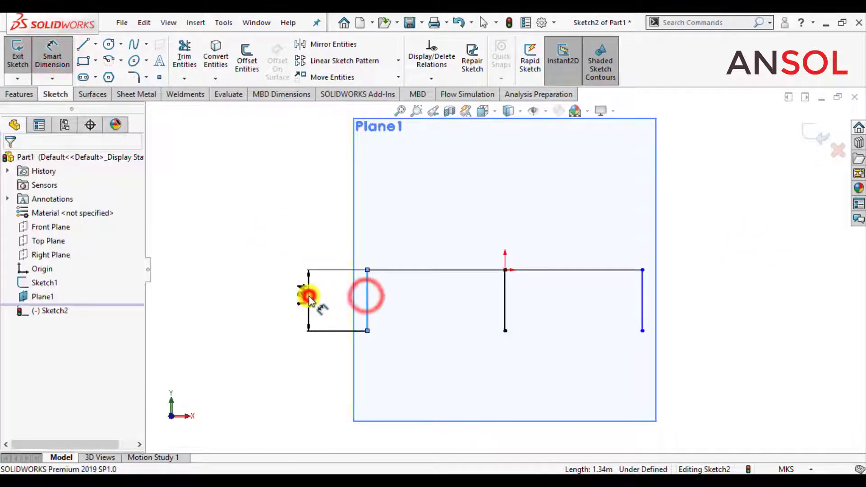
left_click(308, 298)
type("3")
key("Return")
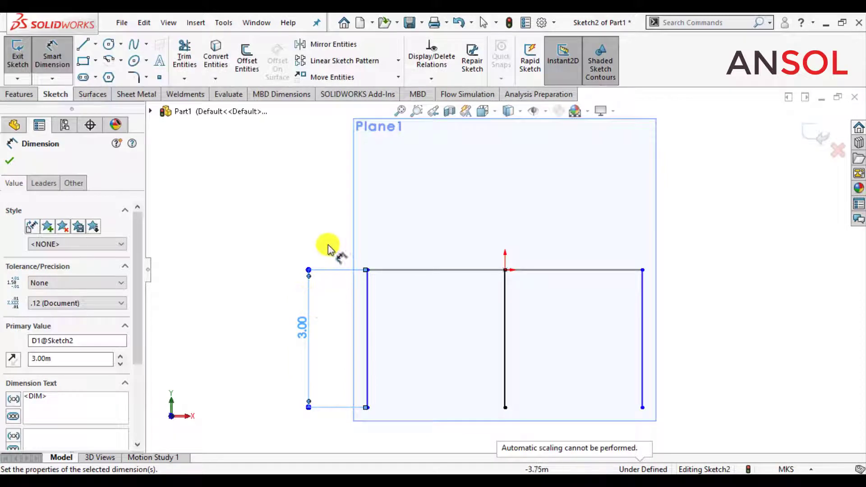
left_click(9, 158)
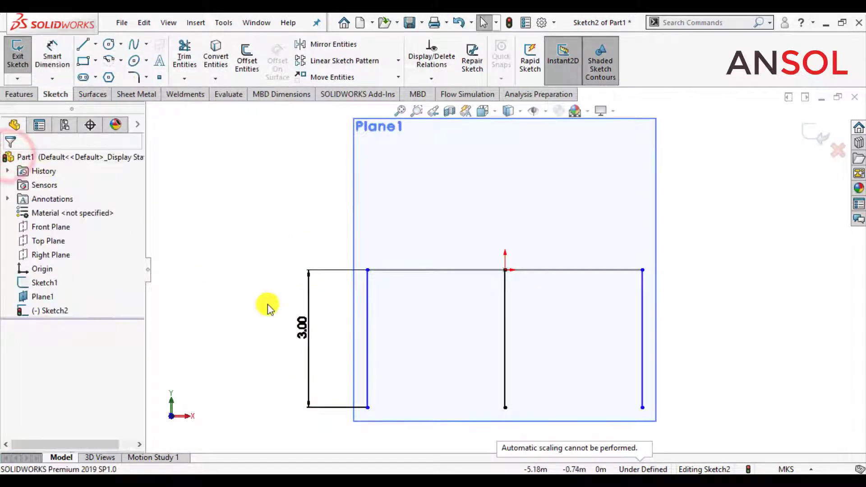
- Reopen the sketch with the three vertical lines for editing and hide the reference planes and other sketches
left_click(41, 310)
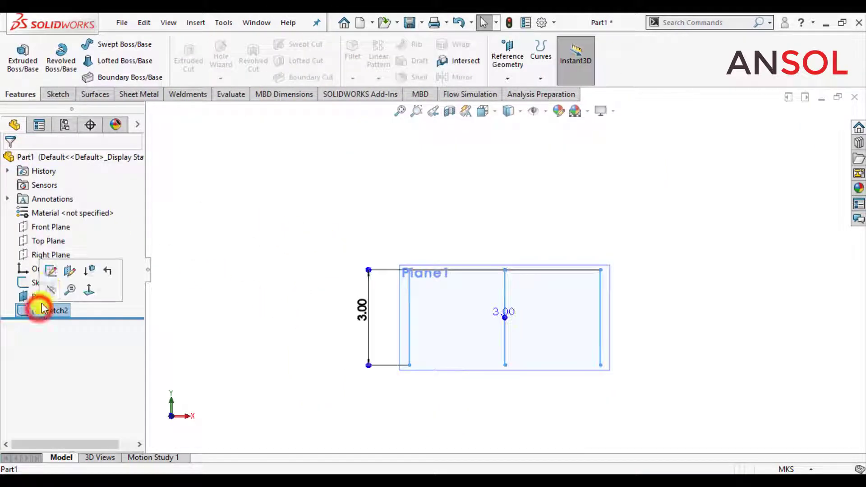
left_click(53, 268)
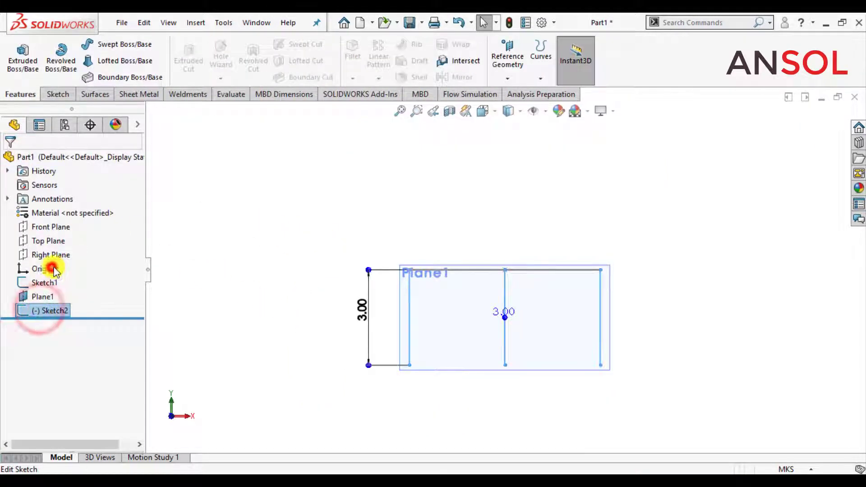
left_click(431, 189)
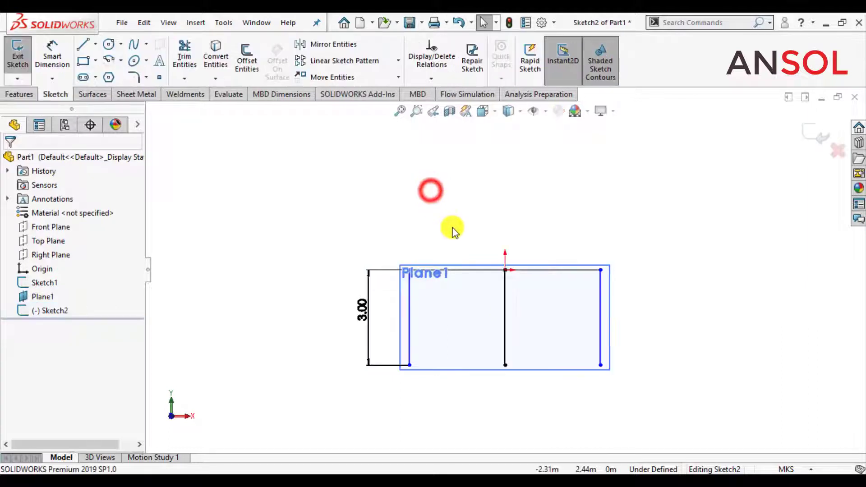
left_click(534, 111)
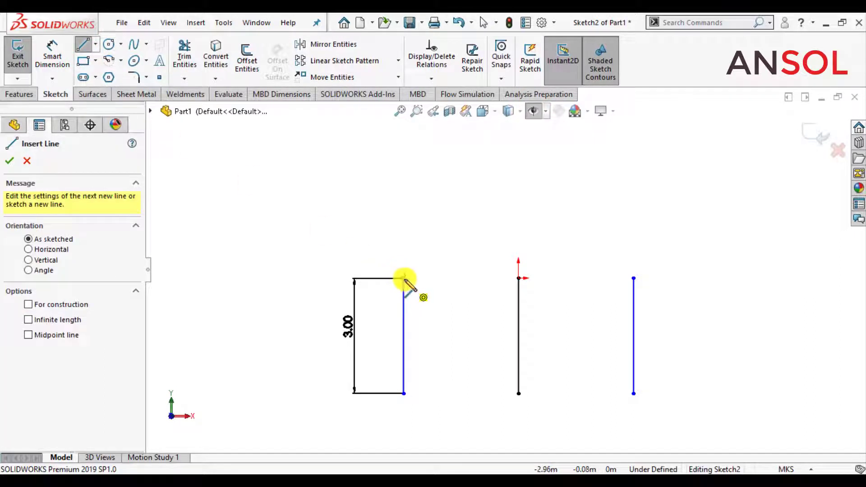
- Draw a horizontal line joining the upper ends of the left and right vertical lines
left_click(404, 279)
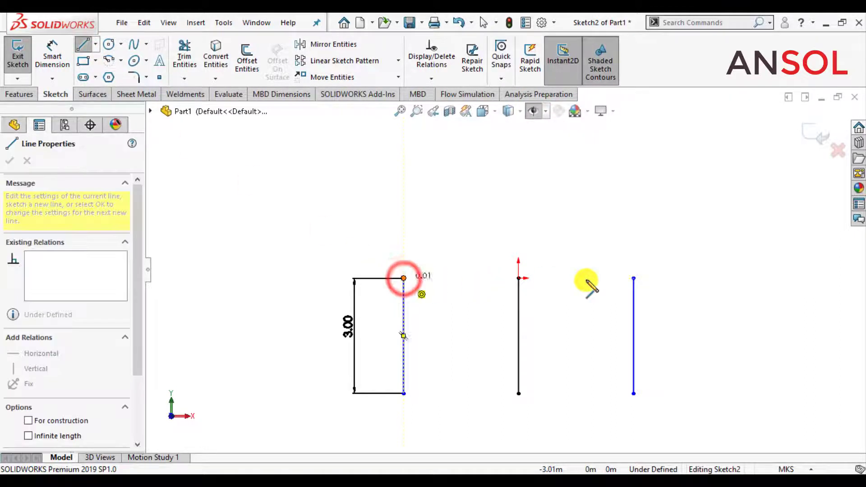
left_click(635, 279)
key("Escape")
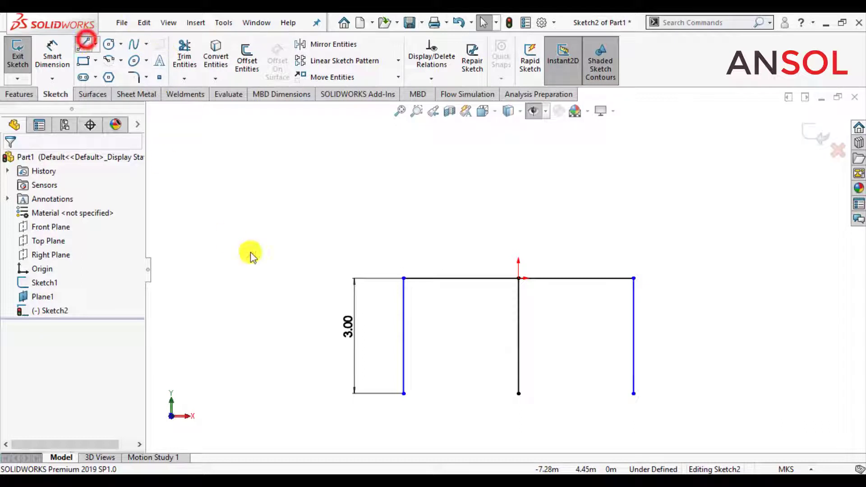
- Sketch upward vertical lines from the horizontal line's two ends, about 2.3 m long, and a taller one from the origin
left_click(403, 279)
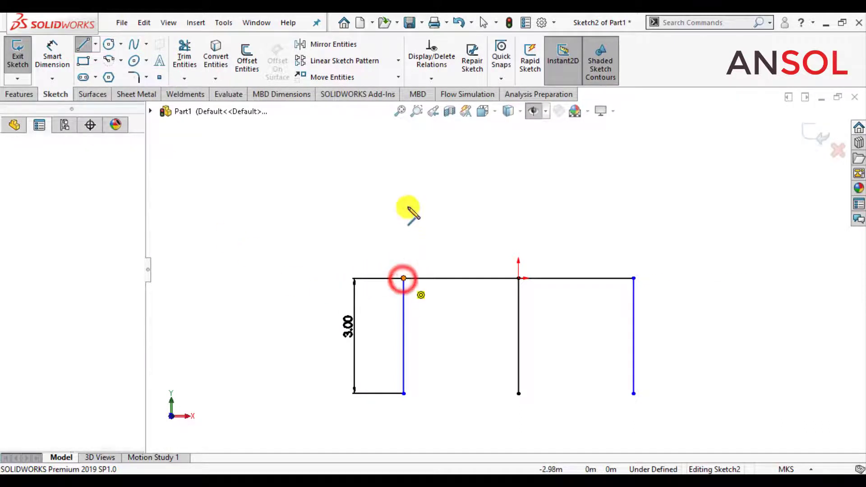
left_click(404, 192)
double_click(328, 232)
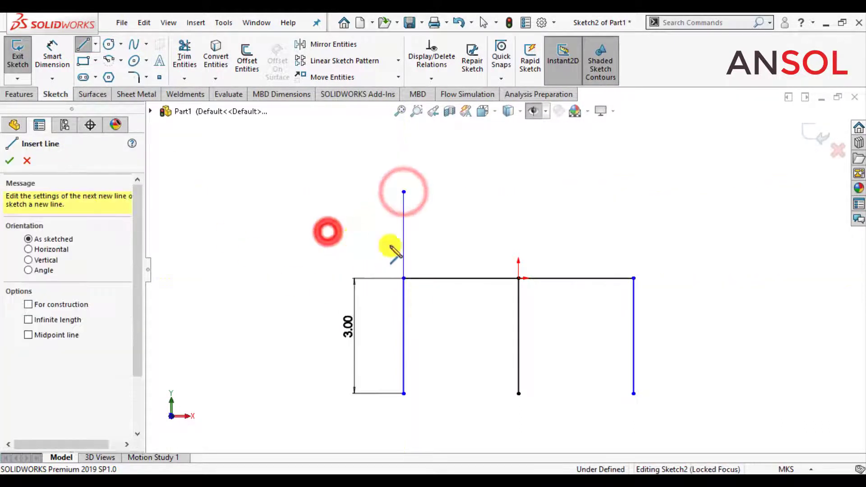
left_click(519, 279)
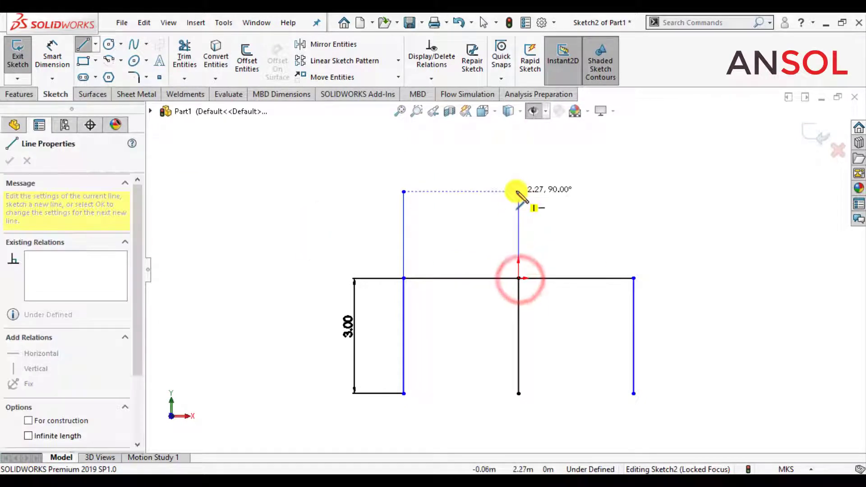
left_click(518, 164)
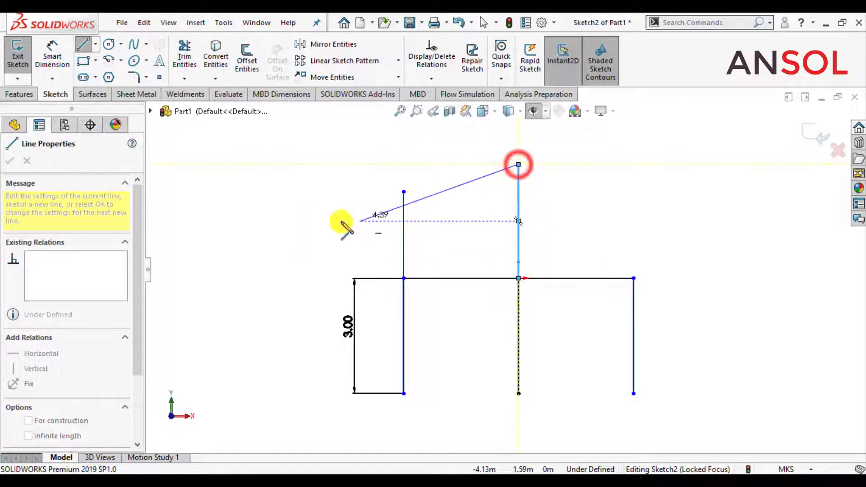
double_click(325, 222)
left_click(633, 279)
left_click(633, 279)
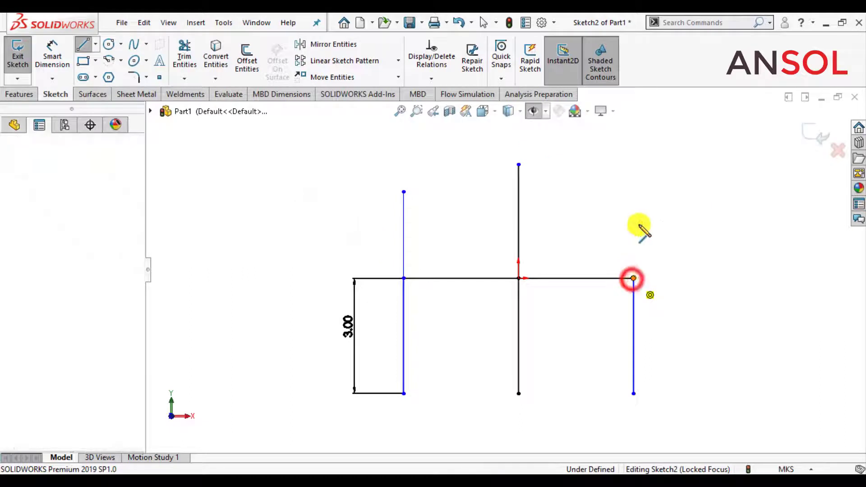
left_click(632, 189)
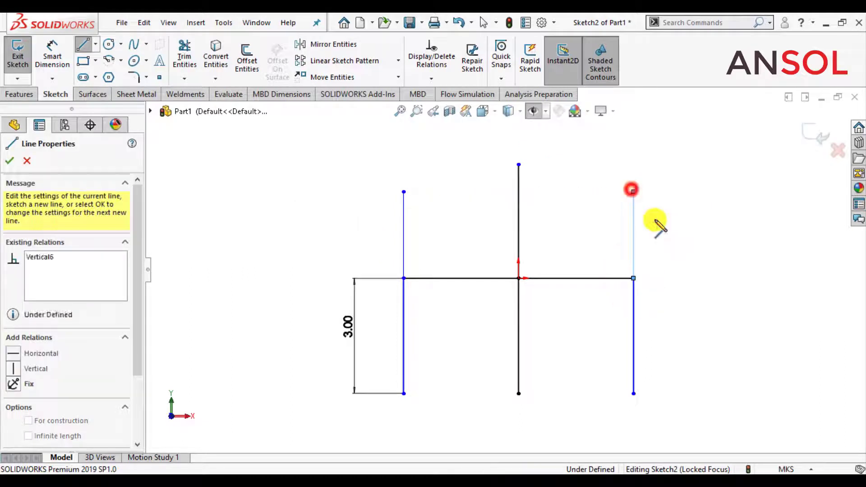
- End the line chain and dimension the spacing between the left and middle lower vertical lines to 3 m
double_click(699, 266)
key("Escape")
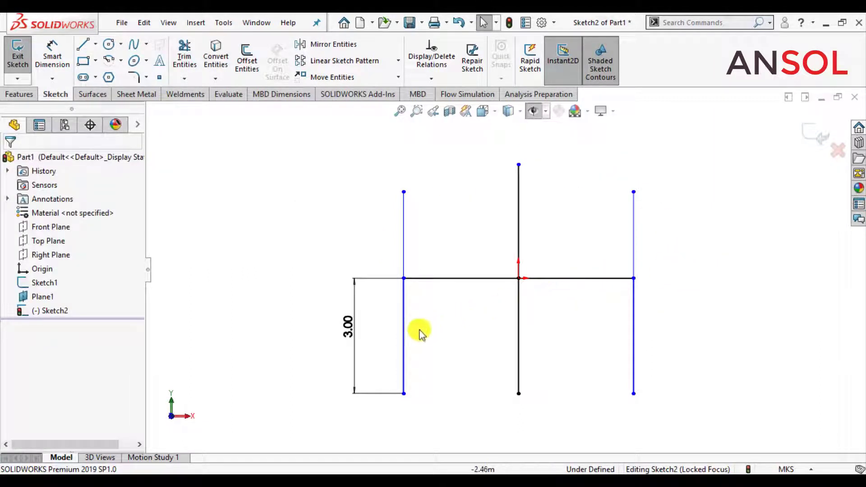
left_click(520, 338)
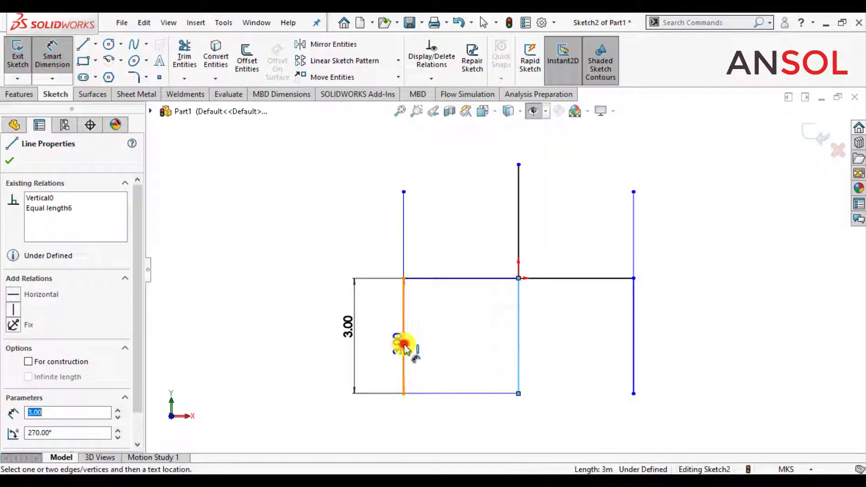
left_click(404, 346)
left_click(451, 415)
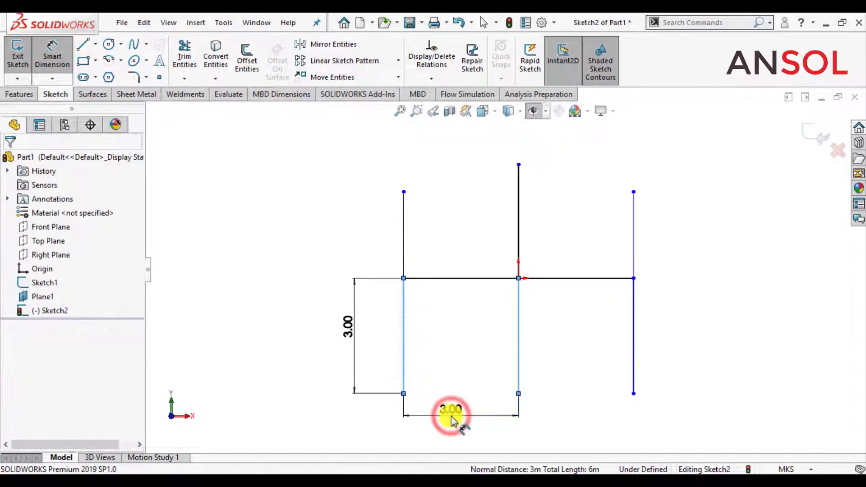
type("3")
key("Return")
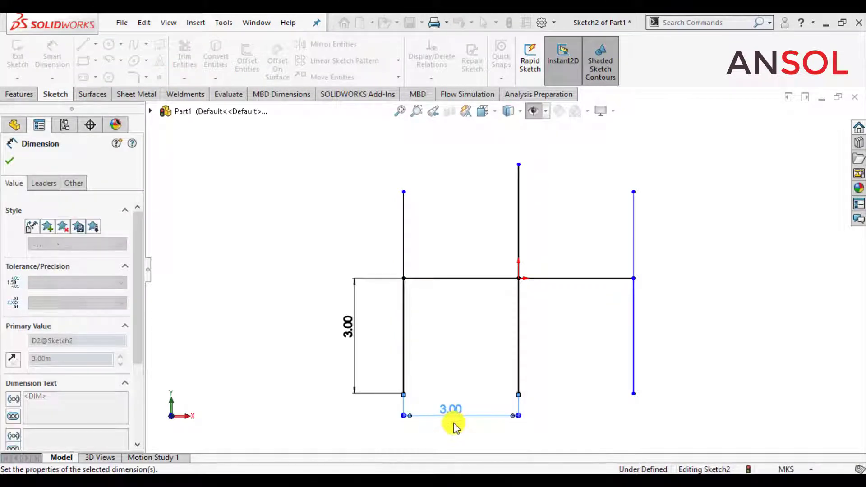
- Dimension the spacing between the middle and right lower vertical lines as 3 m
left_click(633, 348)
left_click(582, 419)
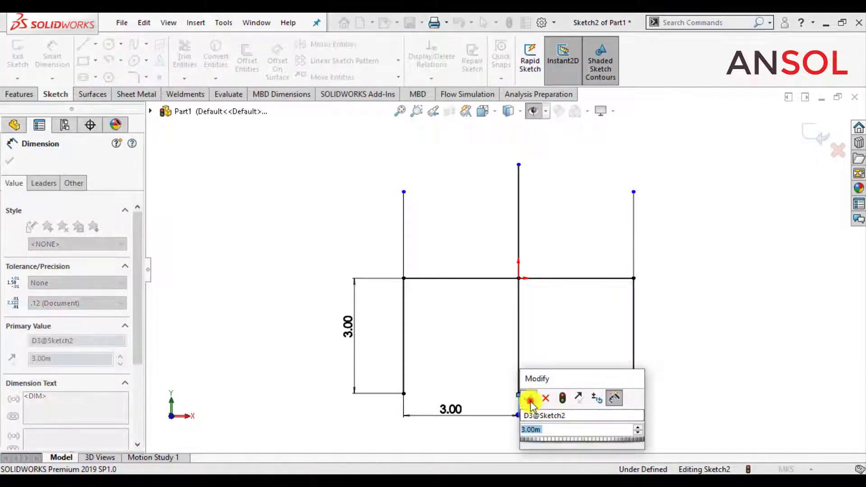
left_click(530, 399)
left_click(9, 161)
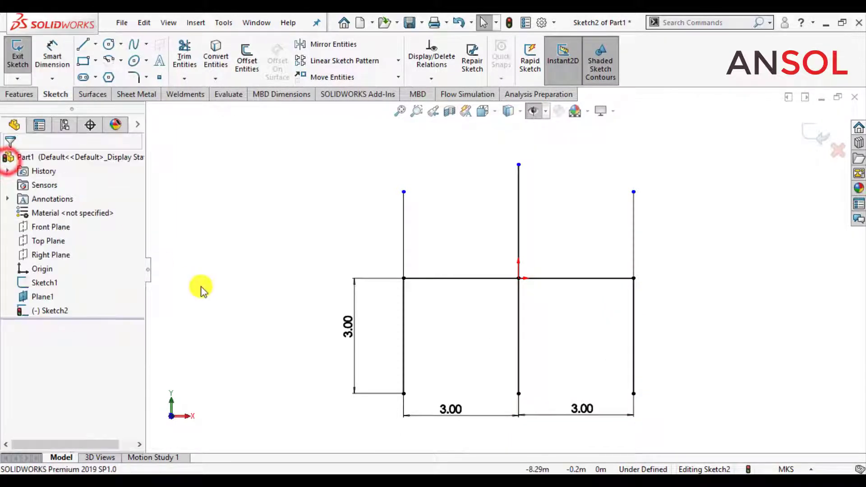
left_click(201, 288)
- Add an Equal relation between the lower left, upper left and upper right vertical lines
left_click(403, 328)
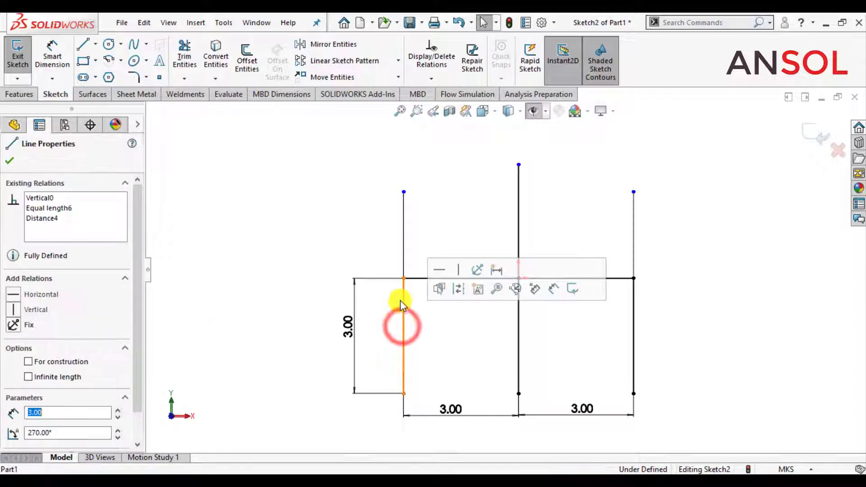
left_click(402, 235, "ctrl")
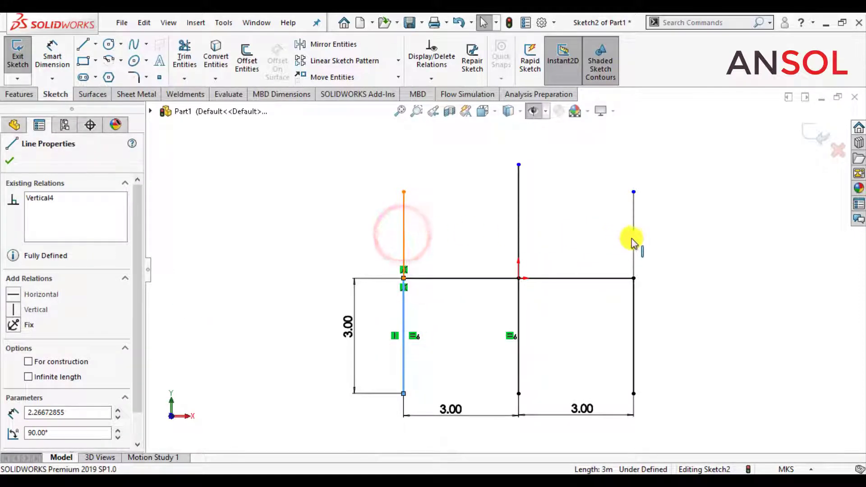
left_click(634, 239, "ctrl")
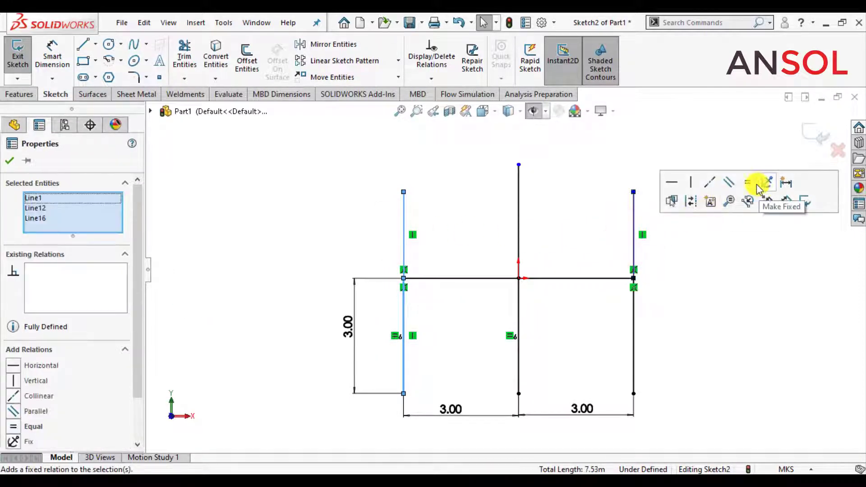
left_click(747, 180)
left_click(11, 161)
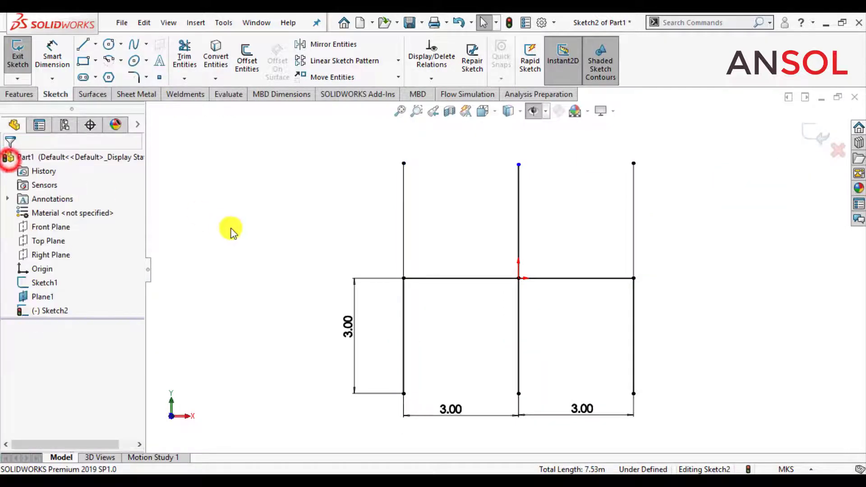
- Dimension the upper middle vertical line's length to 4 m
left_click(67, 51)
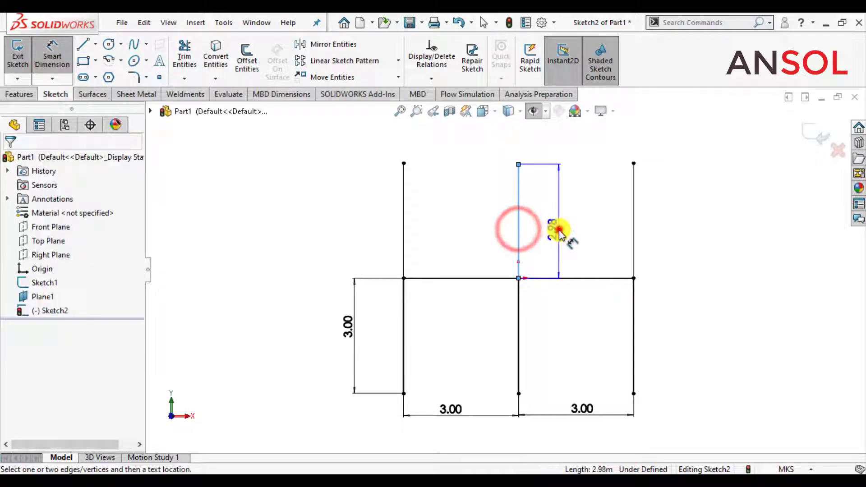
left_click(559, 230)
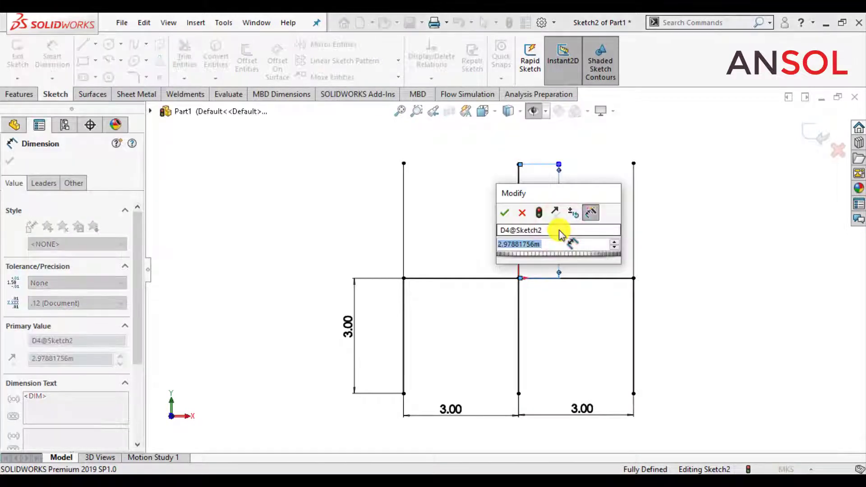
type("4")
key("Return")
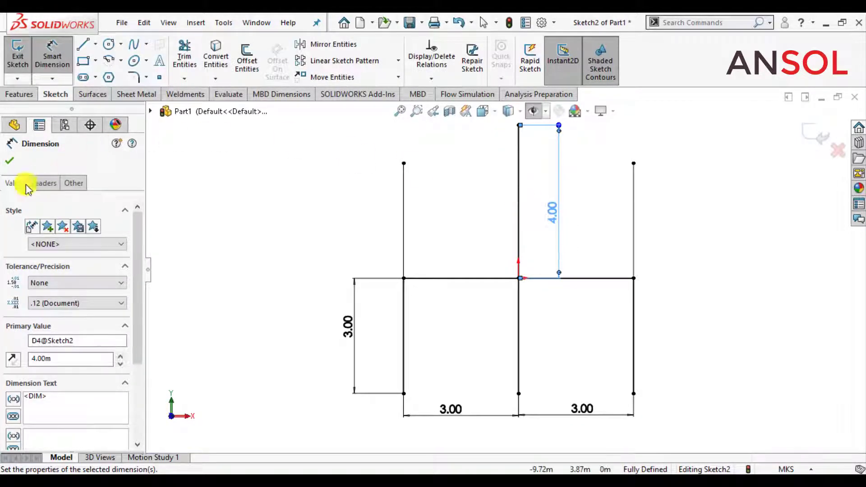
left_click(10, 162)
left_click(239, 272)
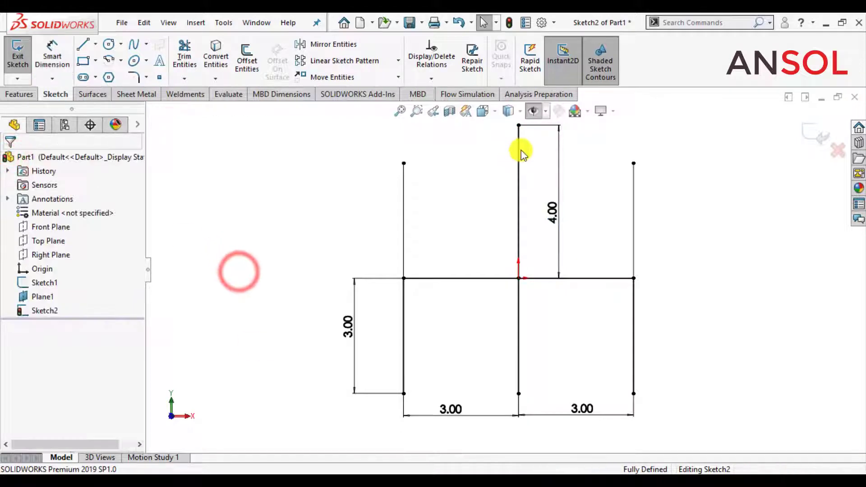
- Draw two sloping roof lines joining the middle vertical line's upper end to the upper ends of the left and right verticals
key("f")
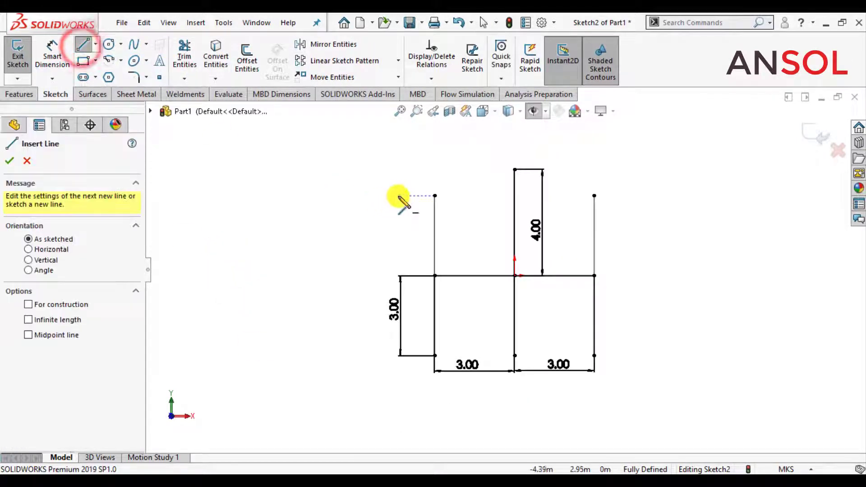
left_click_drag(433, 195, 515, 170)
left_click(255, 251)
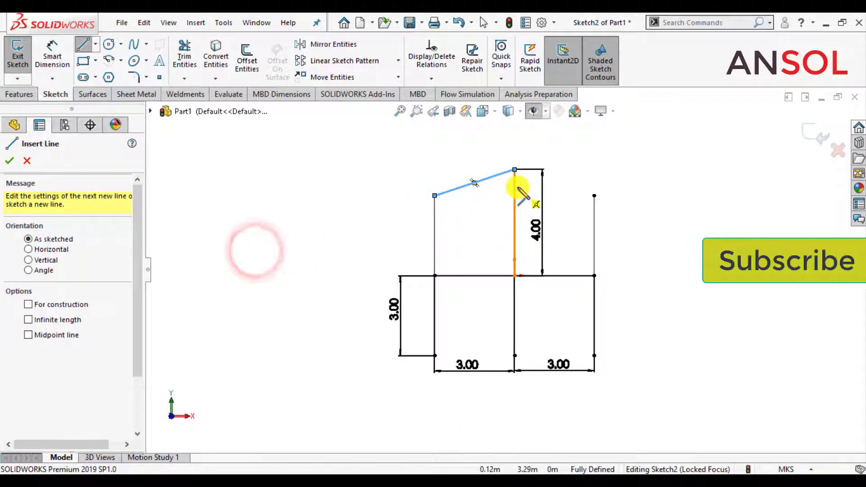
left_click(515, 170)
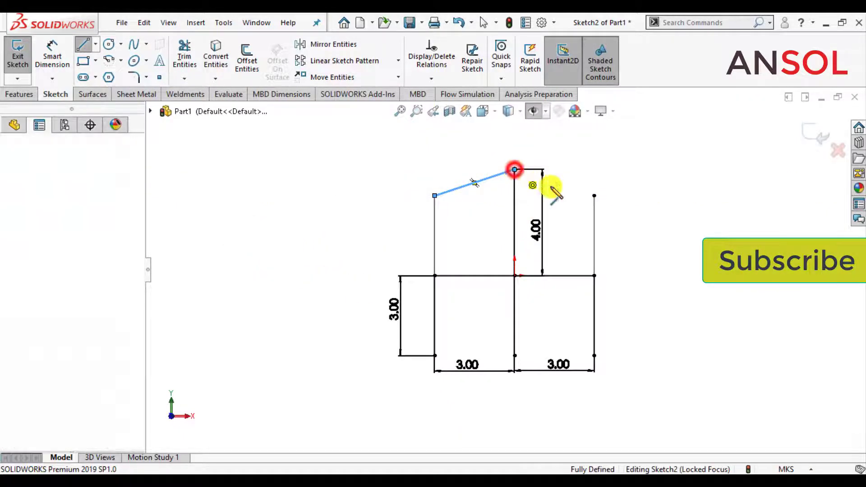
left_click(594, 195)
key("Escape")
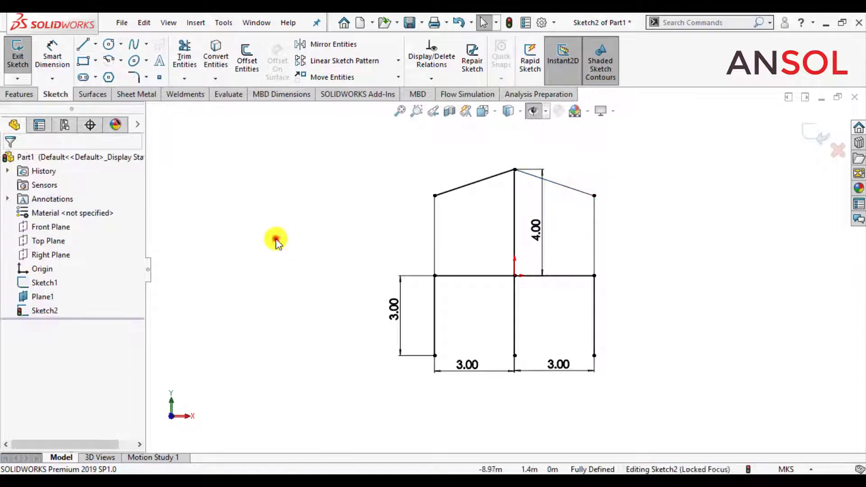
scroll(666, 207, "down", 1)
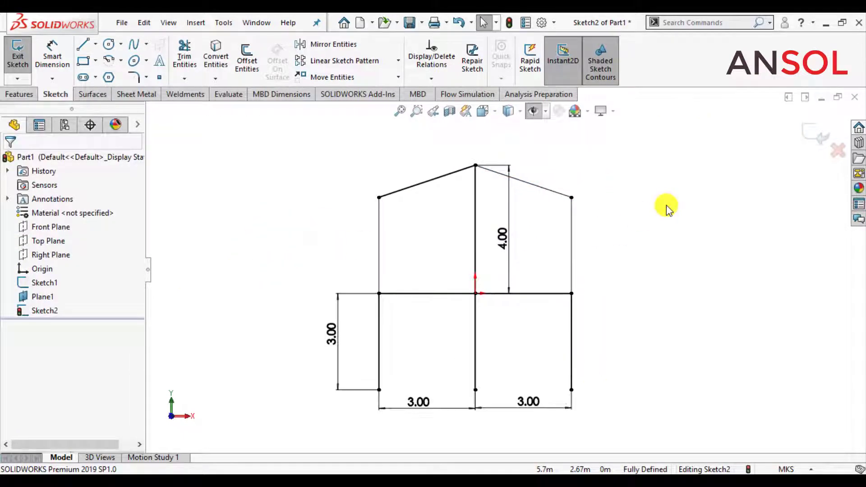
left_click(735, 237)
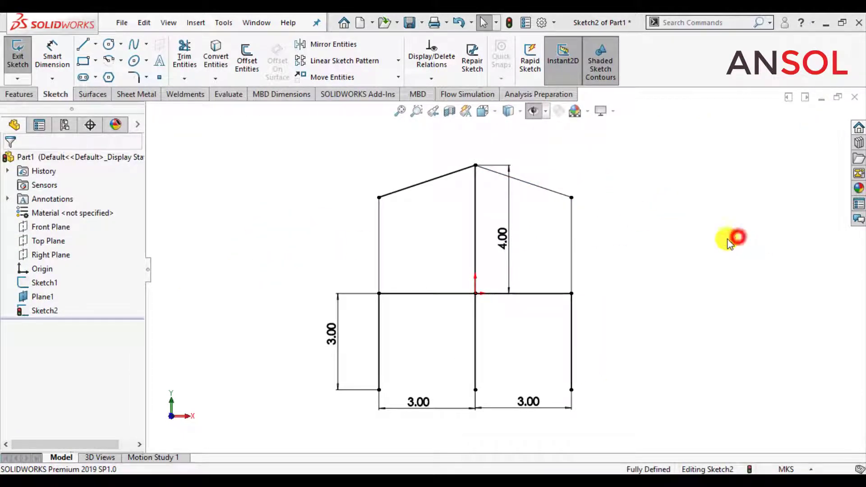
- Exit the frame sketch with a rebuild and turn the display of planes and sketches back on
left_click(509, 23)
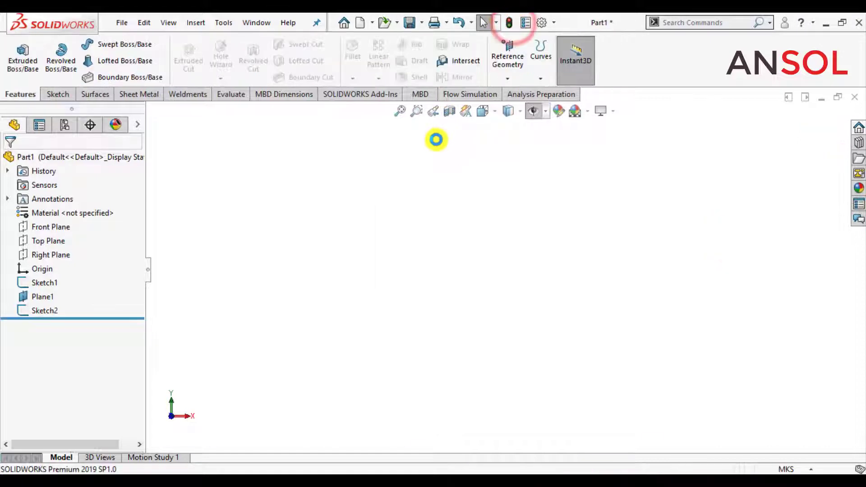
left_click(29, 311)
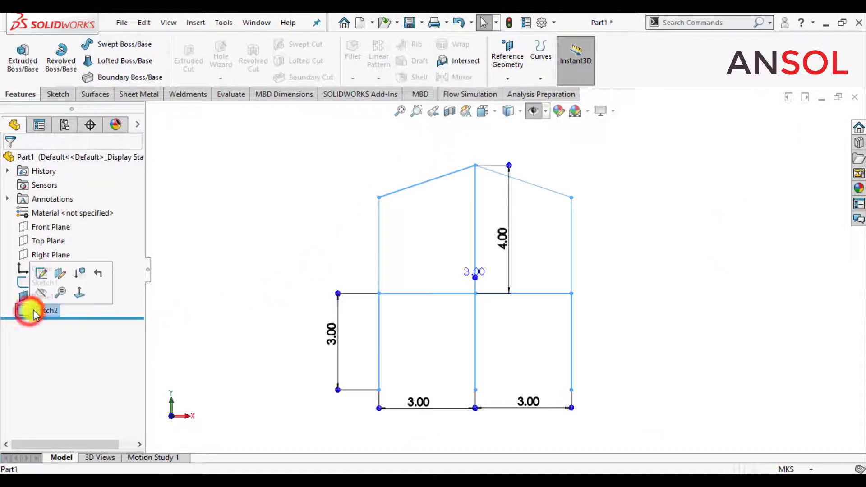
left_click(283, 153)
left_click(533, 111)
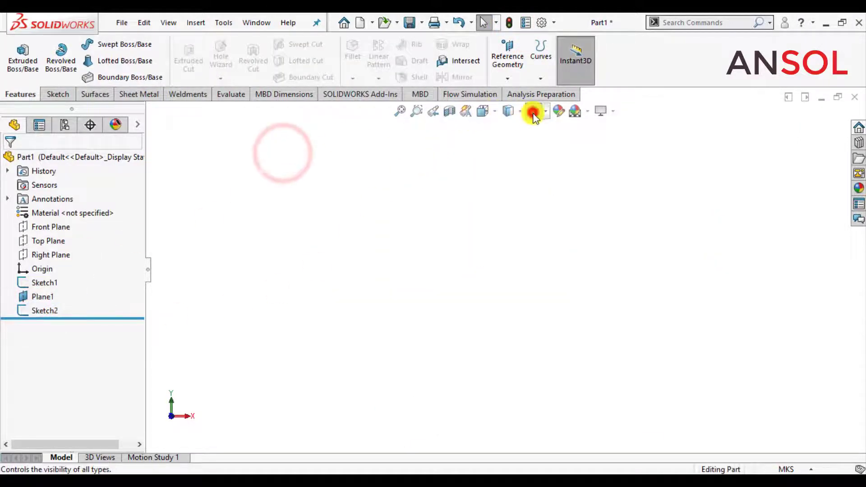
left_click(309, 247)
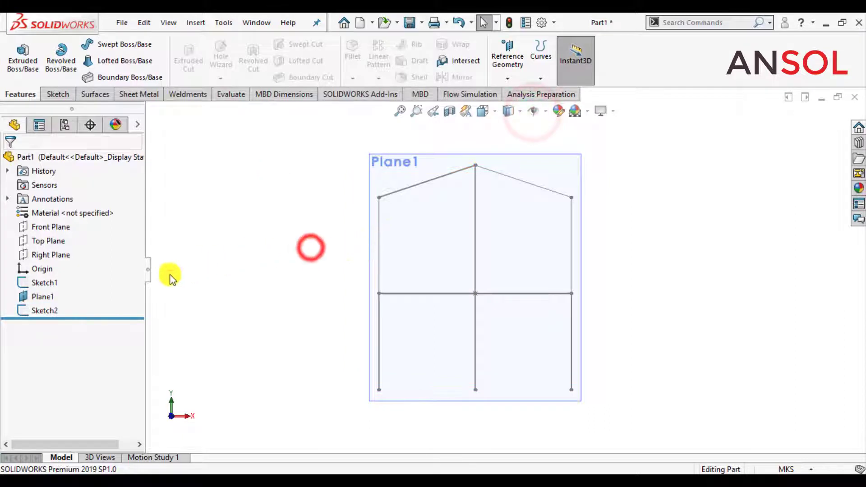
- Create a reference plane offset 6 m from Plane1, with the offset flipped towards the opposite side of the base square
left_click(31, 296)
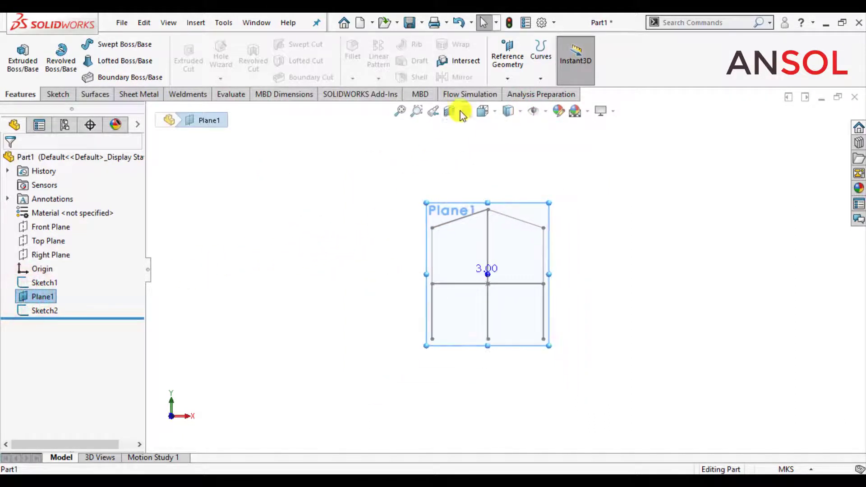
left_click(503, 61)
left_click(506, 92)
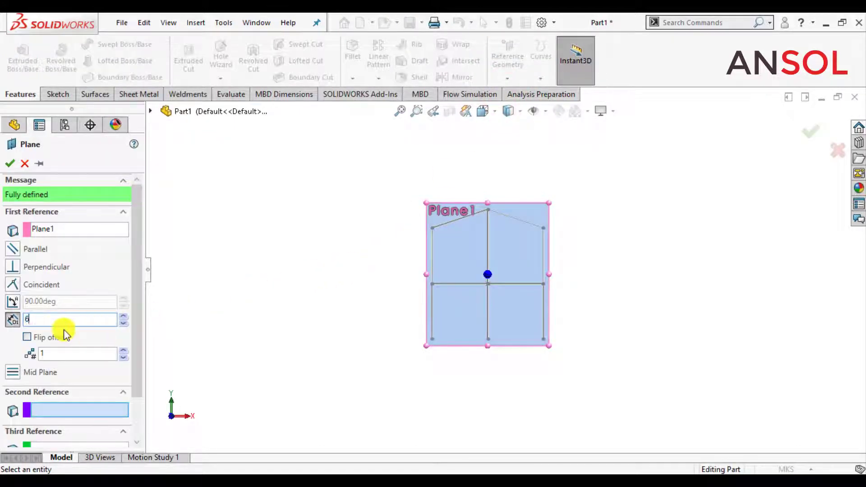
key("Return")
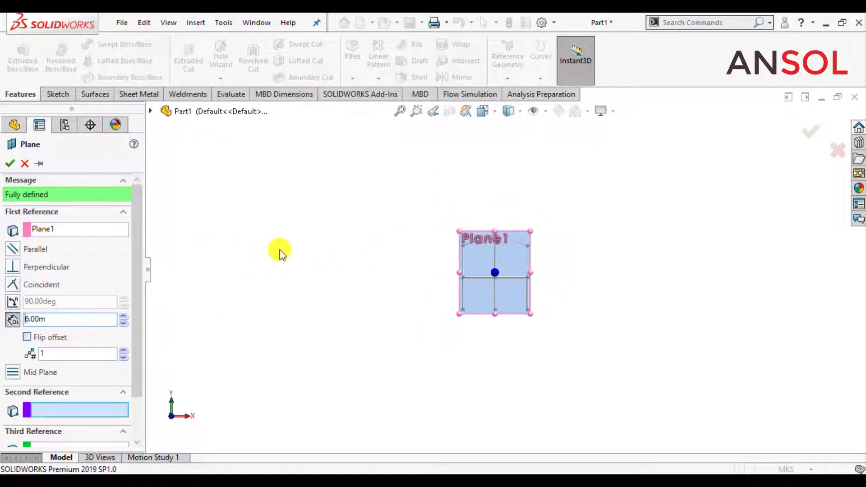
middle_click_drag(280, 251, 289, 319)
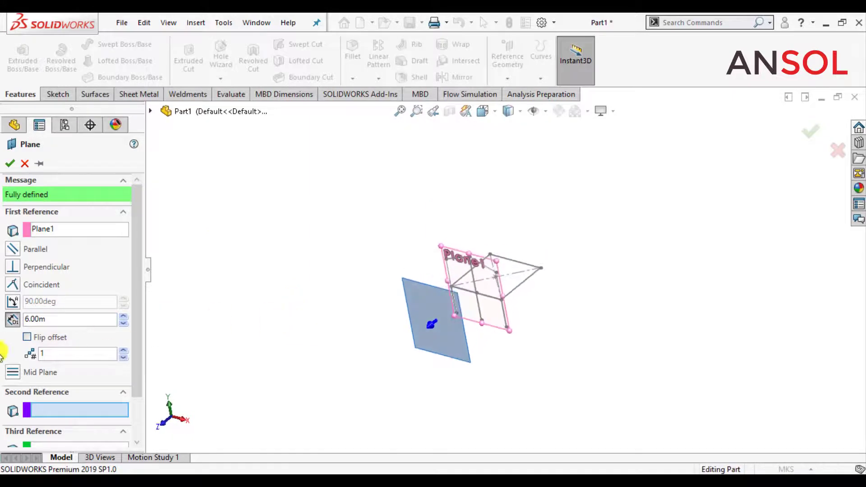
left_click(27, 338)
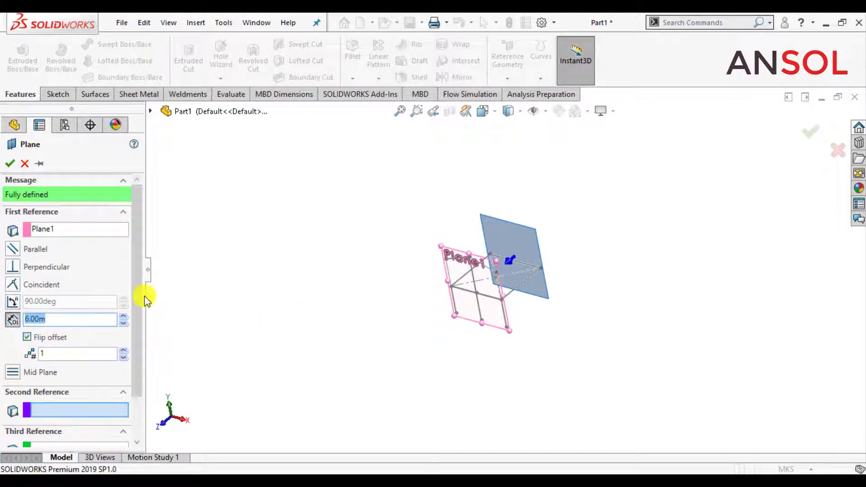
left_click(8, 165)
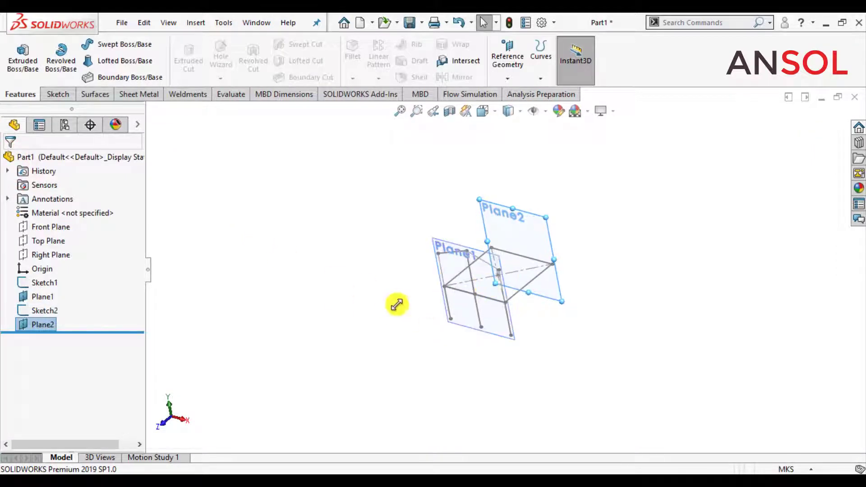
scroll(498, 270, "down", 5)
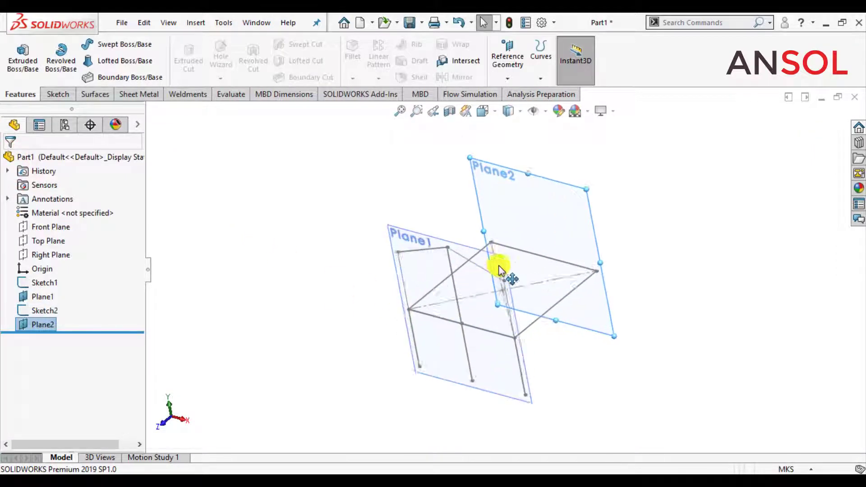
left_click(39, 311)
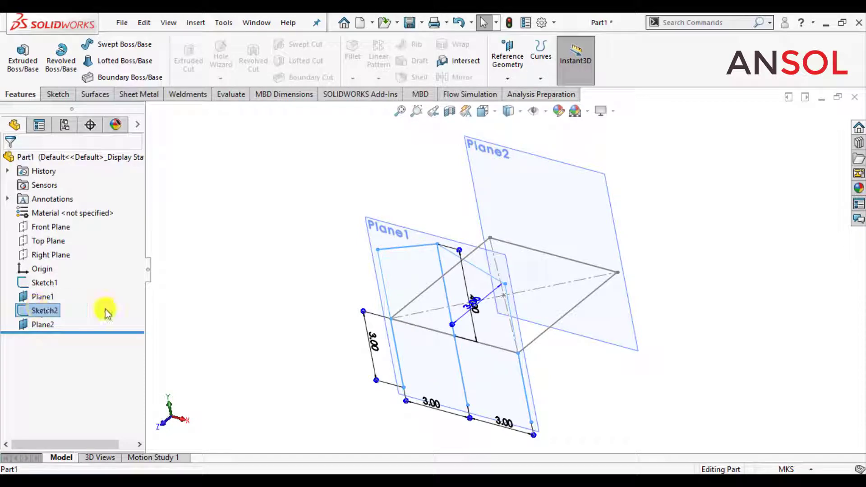
left_click(34, 325)
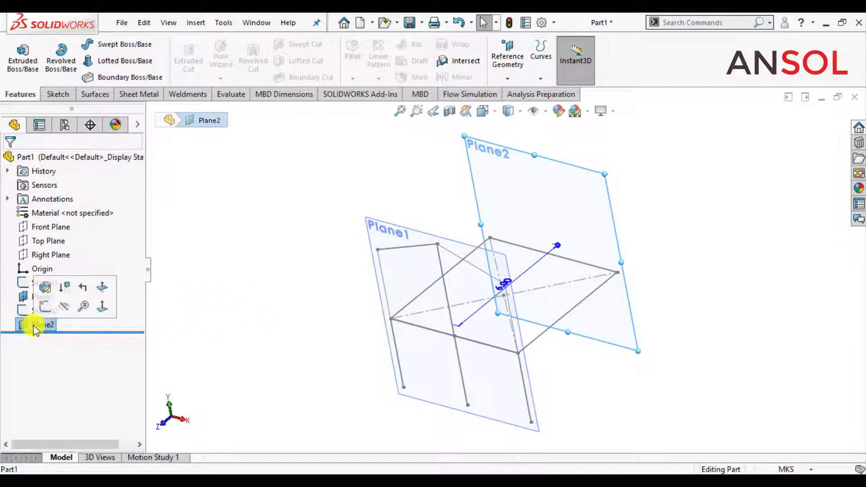
left_click(263, 318)
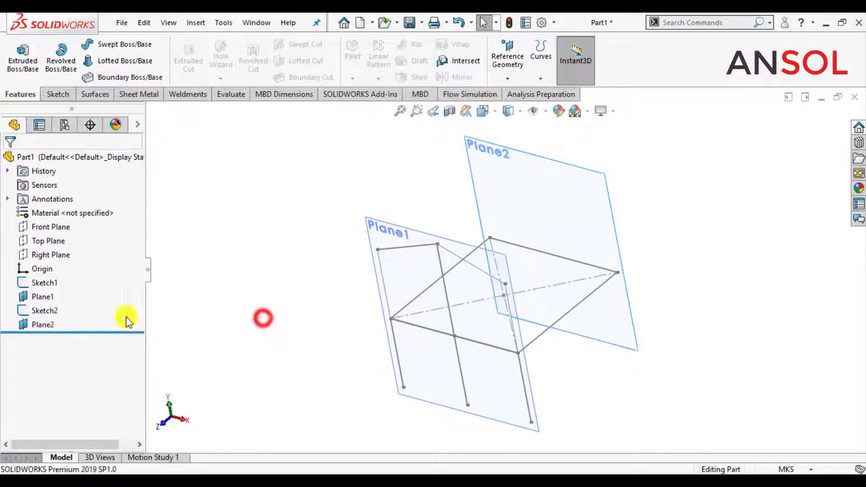
left_click(35, 311)
right_click(35, 311)
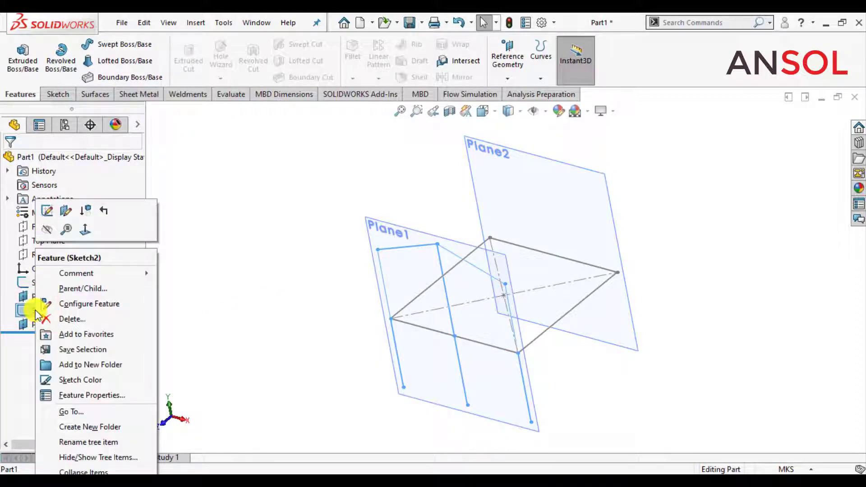
left_click(231, 348)
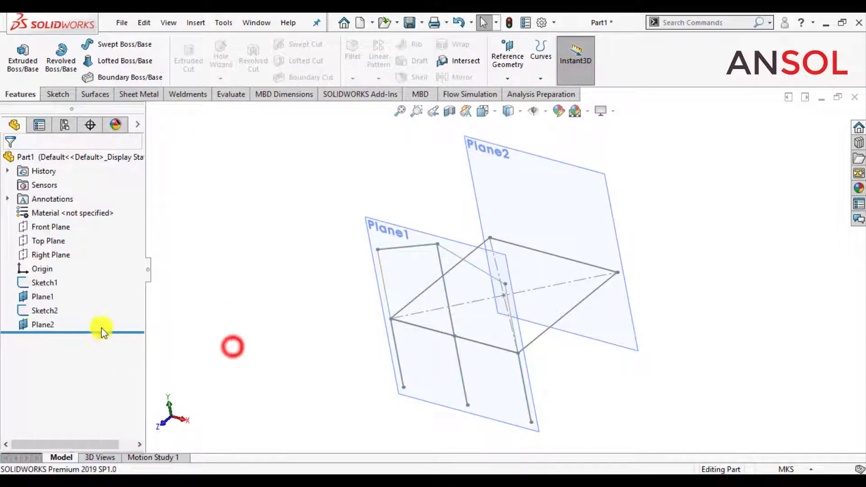
- Copy the gabled frame sketch, Sketch2, and paste it onto Plane2
left_click(36, 311)
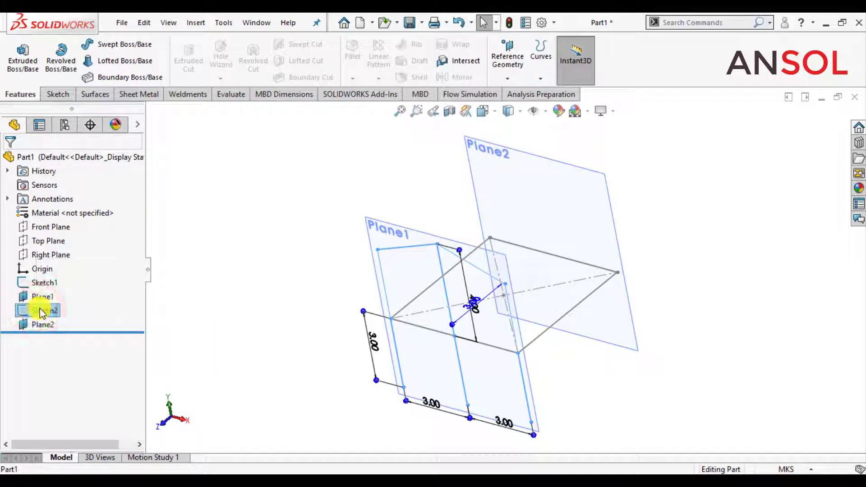
left_click(230, 347)
left_click(49, 326)
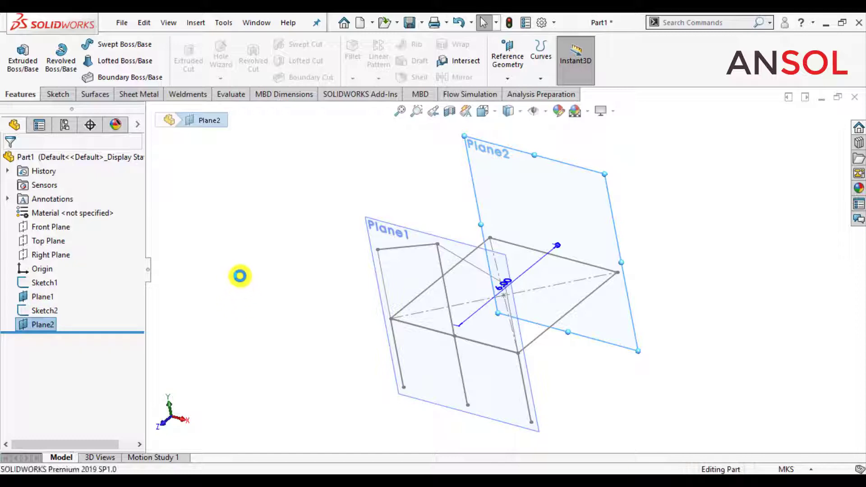
scroll(318, 318, "down", 2)
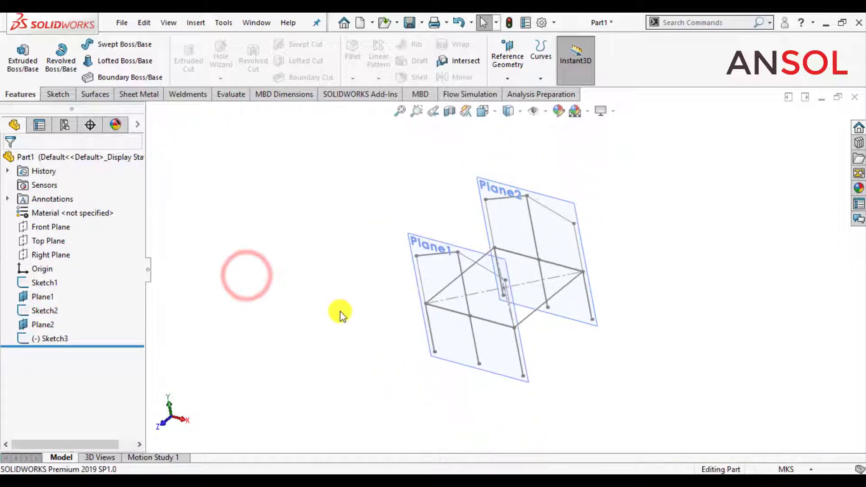
scroll(512, 263, "up", 1)
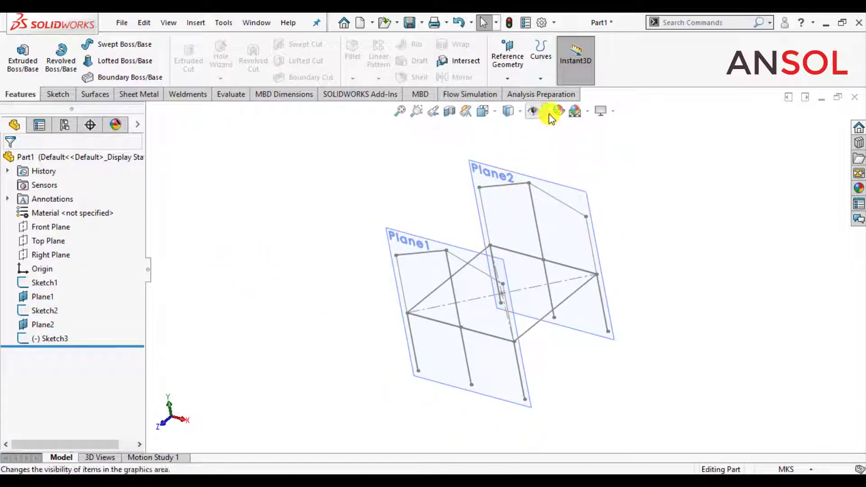
- Turn off the display of the reference planes so that only the sketches are shown
left_click(546, 112)
left_click(534, 128)
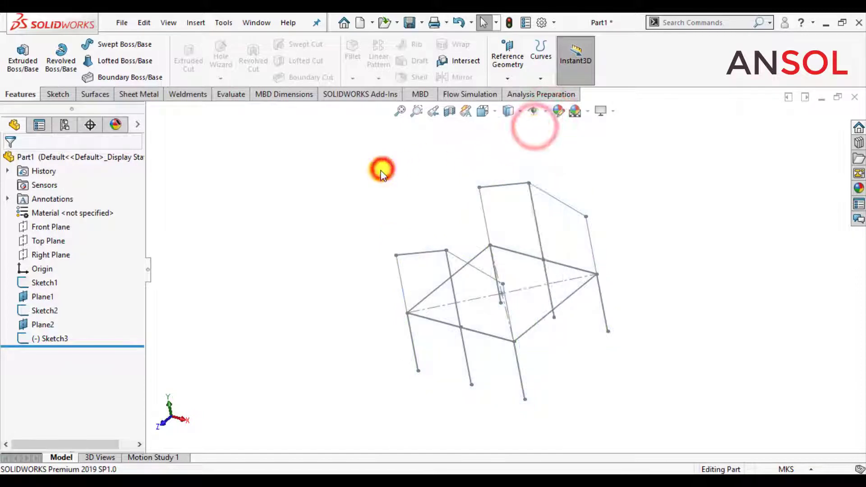
middle_click_drag(346, 199, 365, 177)
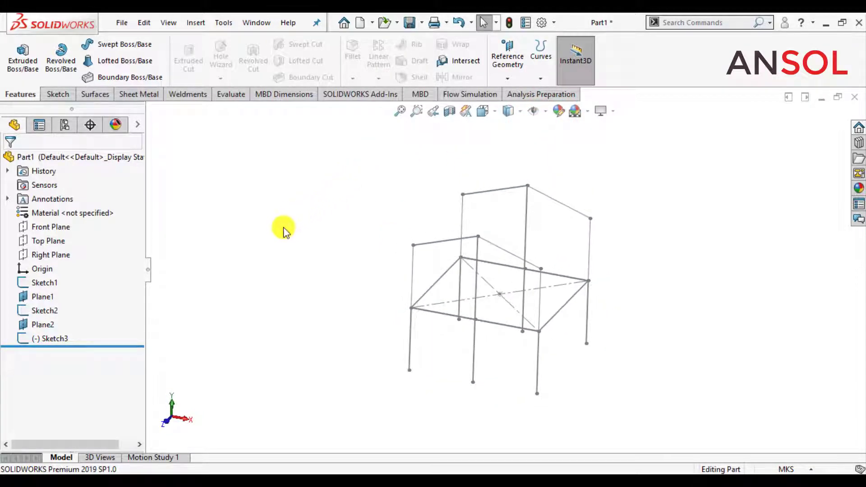
- Start a 3D sketch and draw a line joining the right eaves corners of the two gabled frames
left_click(63, 103)
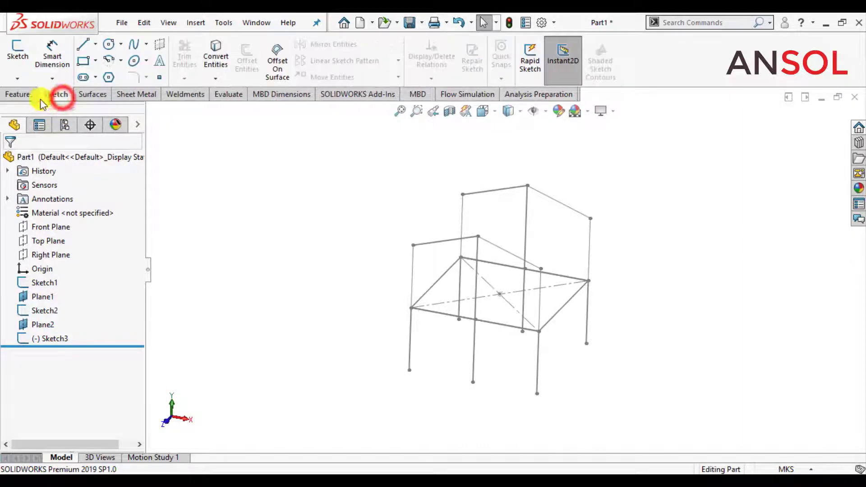
left_click(17, 78)
left_click(28, 109)
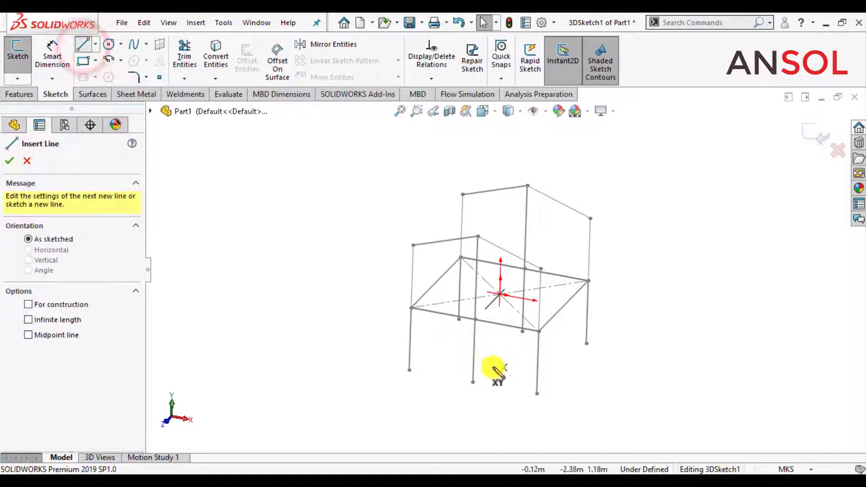
left_click(541, 269)
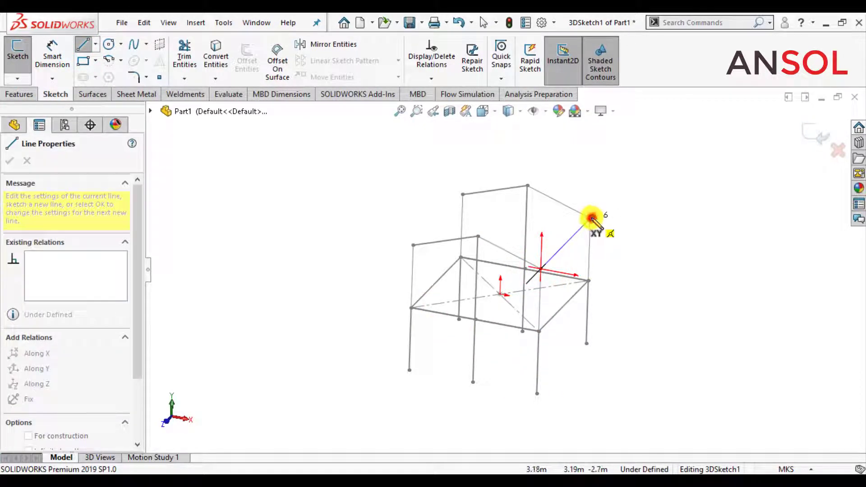
left_click(591, 219)
double_click(677, 332)
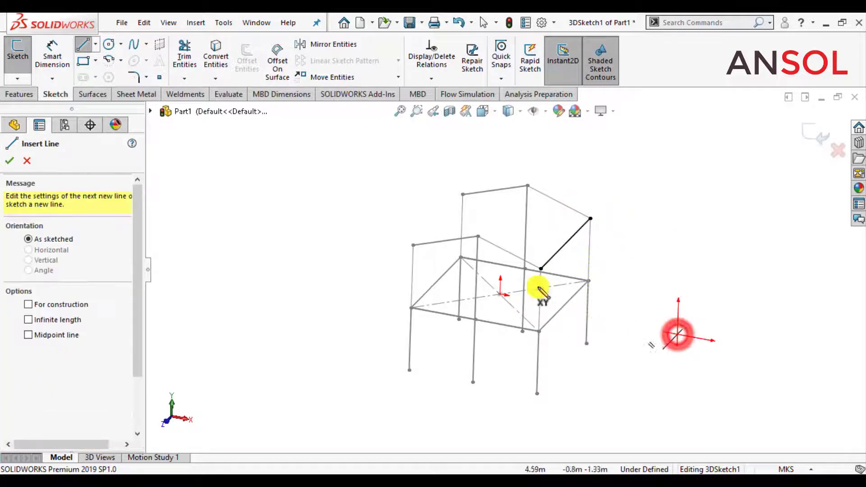
- Draw the ridge line between the two gable peaks and a line joining the left eaves corners of both frames
left_click(478, 237)
left_click(527, 186)
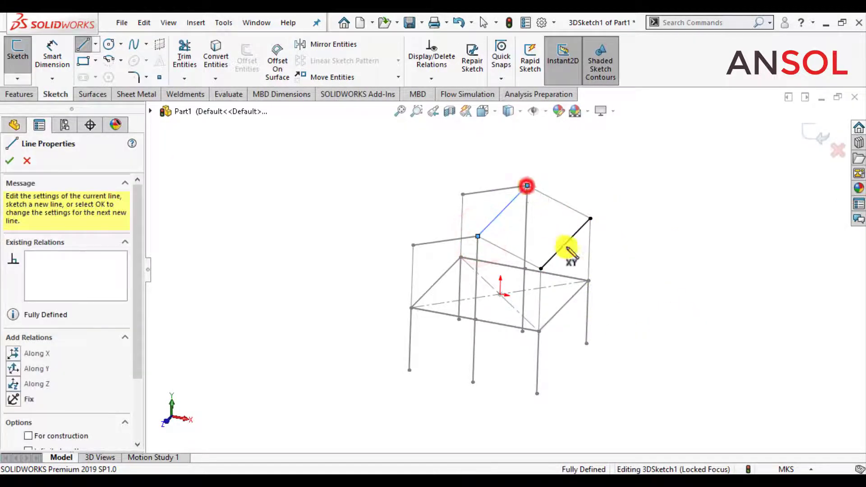
double_click(696, 392)
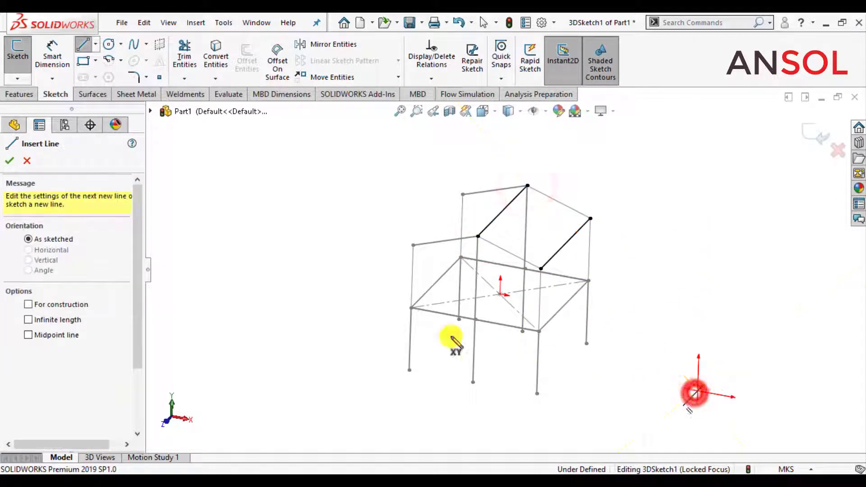
left_click(411, 244)
scroll(447, 210, "down", 2)
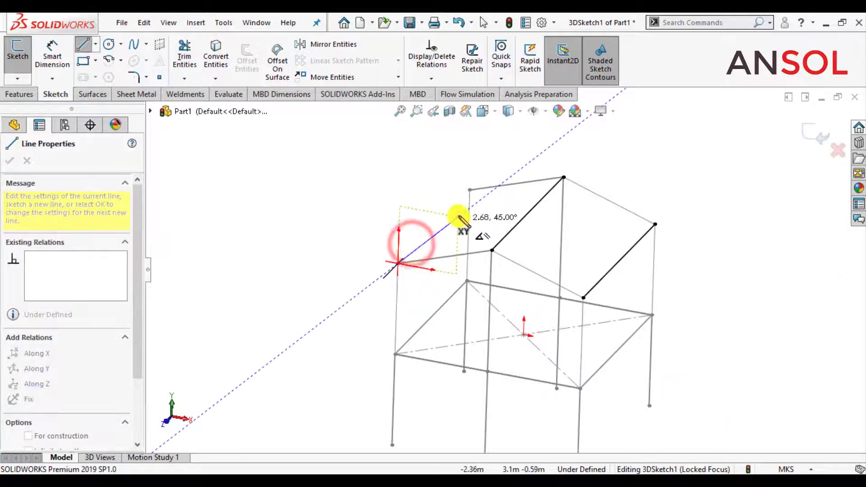
left_click(469, 190)
double_click(336, 220)
key("f")
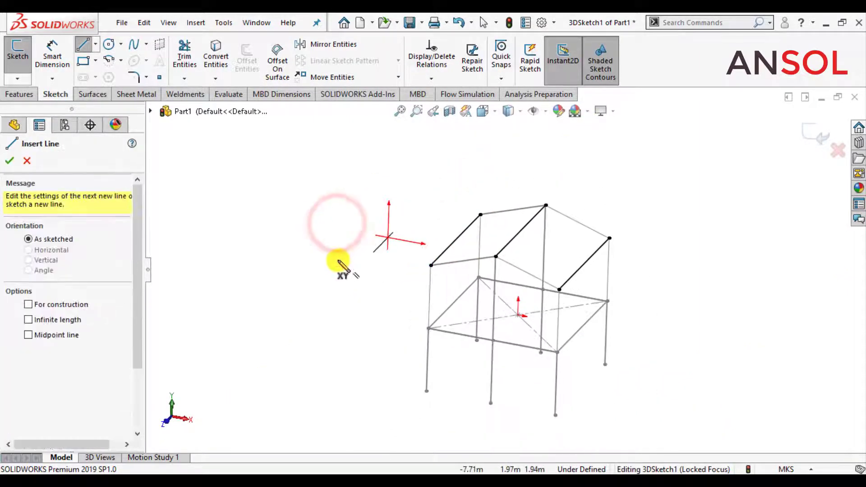
key("Escape")
- Exit the 3D sketch containing the three roof connecting lines
scroll(506, 371, "up", 2)
scroll(534, 339, "down", 2)
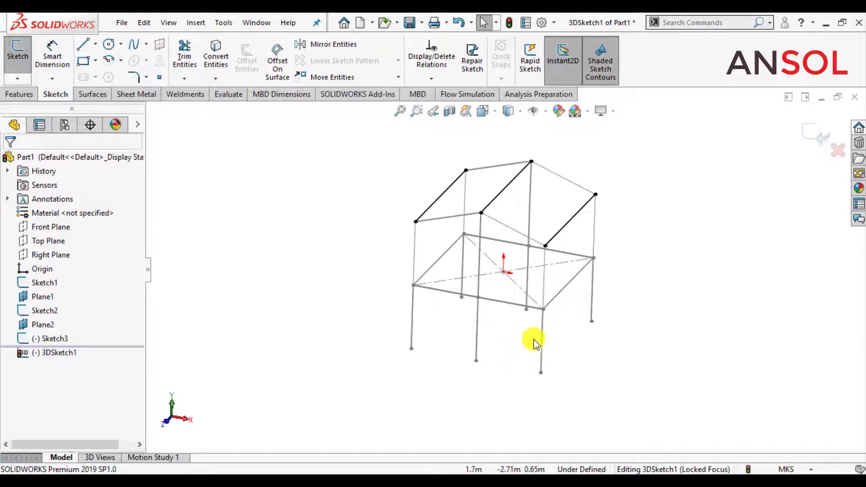
mouse_move(606, 349)
middle_mouse_down()
mouse_move(562, 313)
mouse_move(549, 350)
mouse_move(583, 391)
mouse_move(616, 338)
mouse_move(618, 367)
mouse_move(603, 385)
middle_mouse_up()
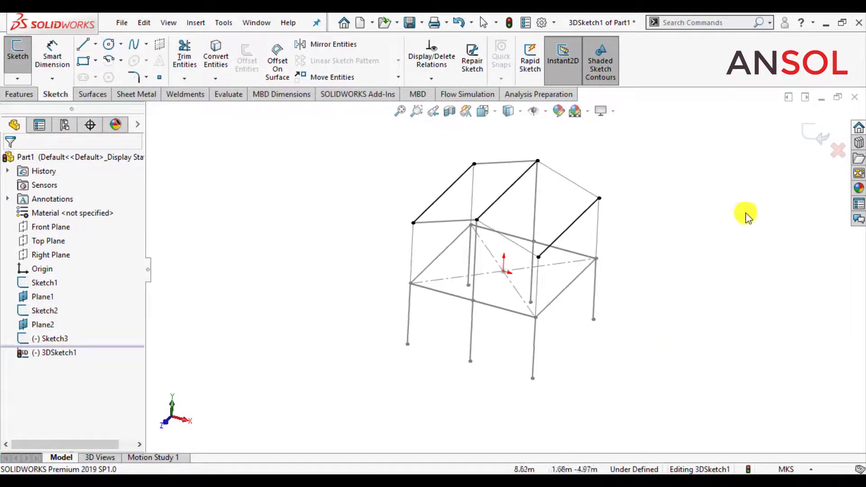
left_click(817, 137)
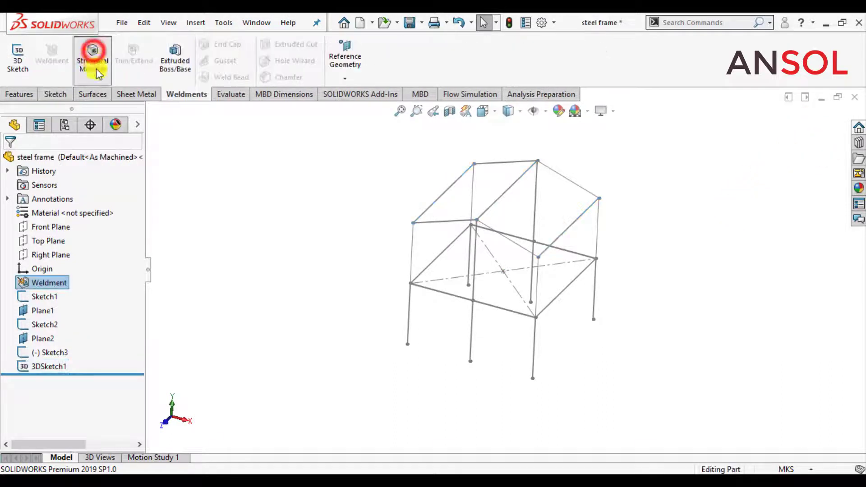
- Start a structural member with the iso standard, the configured pipe profile and size 33.7 x 4.0
left_click(93, 51)
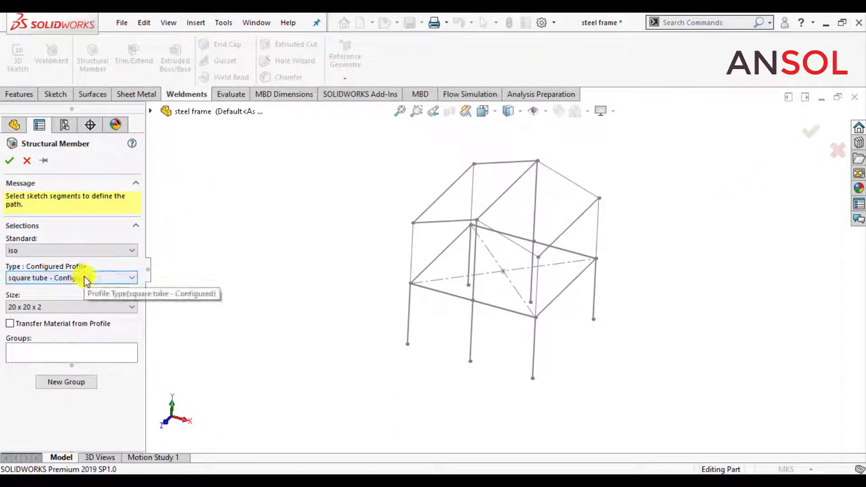
left_click(85, 276)
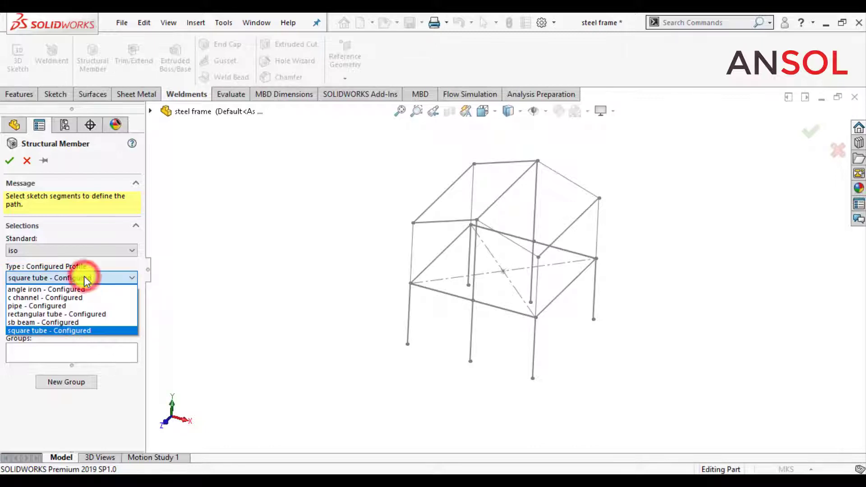
left_click(67, 306)
left_click(49, 307)
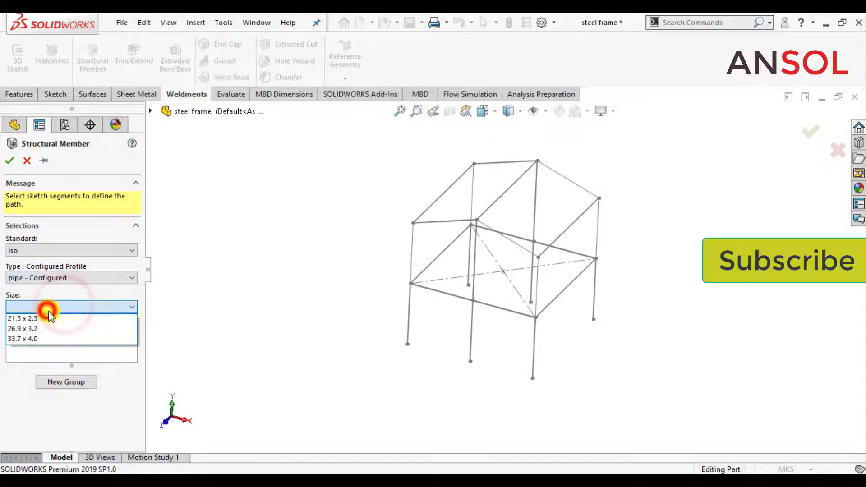
left_click(33, 338)
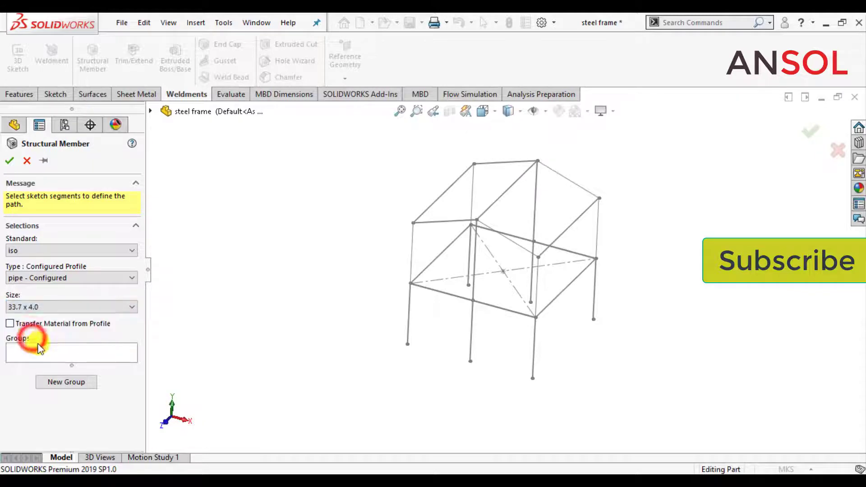
- Select the six lower vertical legs of both gabled frames as path segments of the first pipe group
left_click(40, 357)
mouse_move(400, 389)
middle_mouse_down()
mouse_move(431, 365)
mouse_move(401, 384)
middle_mouse_up()
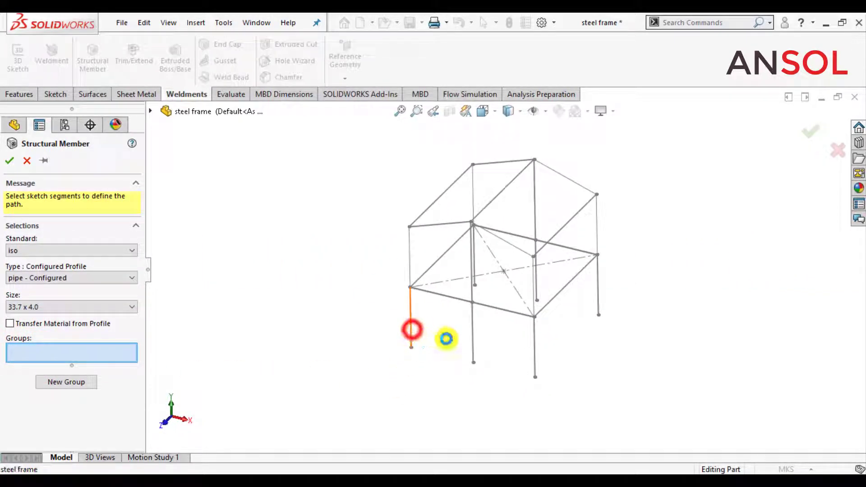
left_click(472, 338)
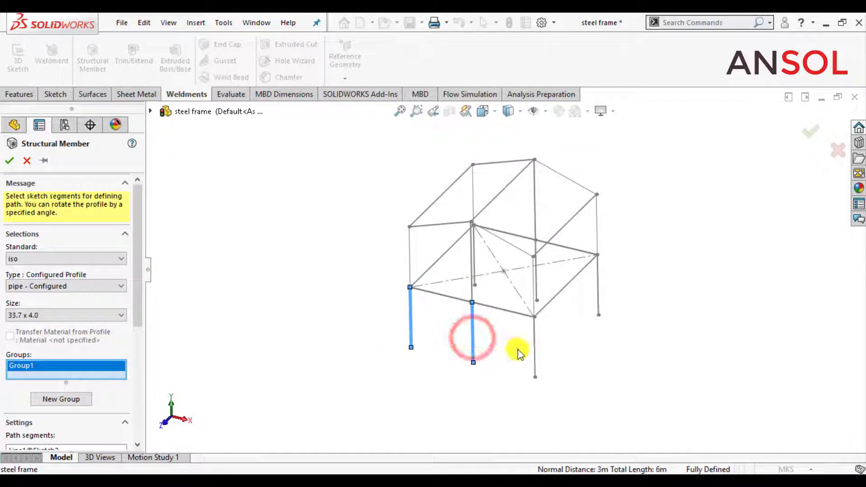
left_click(534, 353)
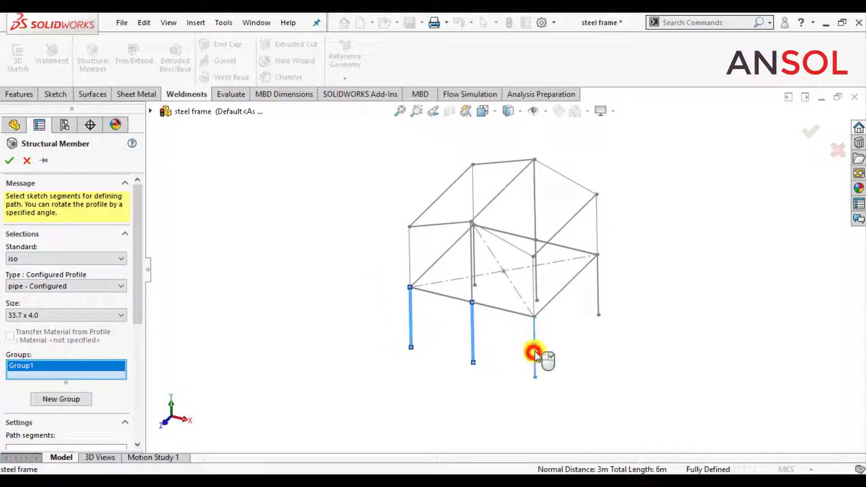
left_click(599, 305)
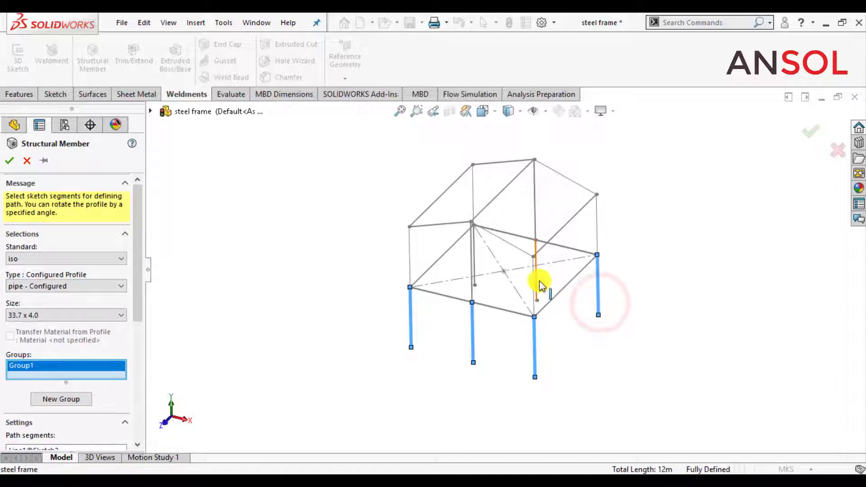
left_click(475, 261)
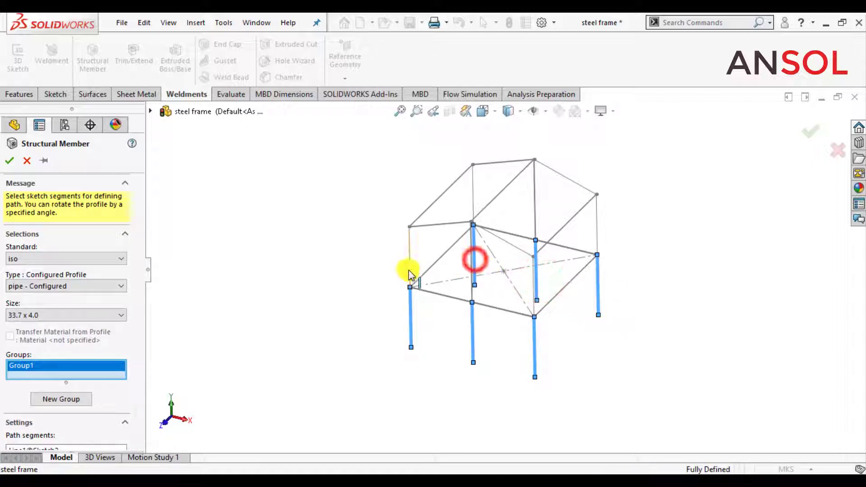
- Add the six upper vertical posts above the base square to the first pipe group as path segments
left_click(408, 263)
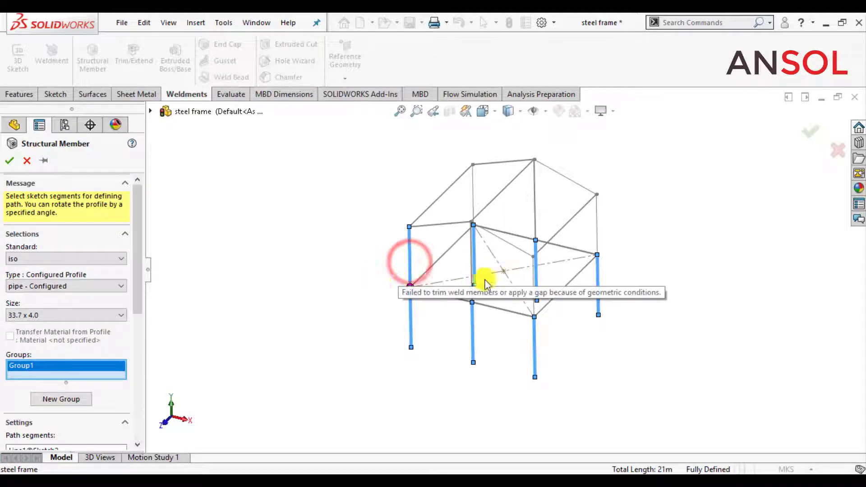
scroll(485, 287, "down", 3)
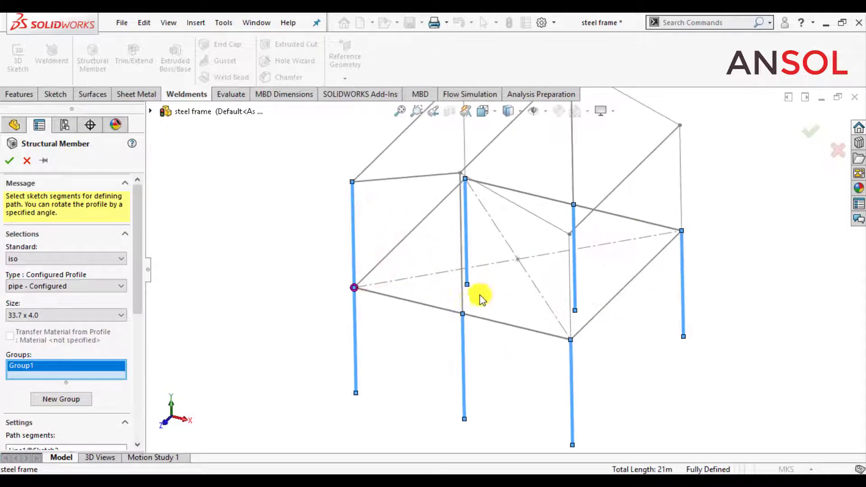
left_click(571, 321)
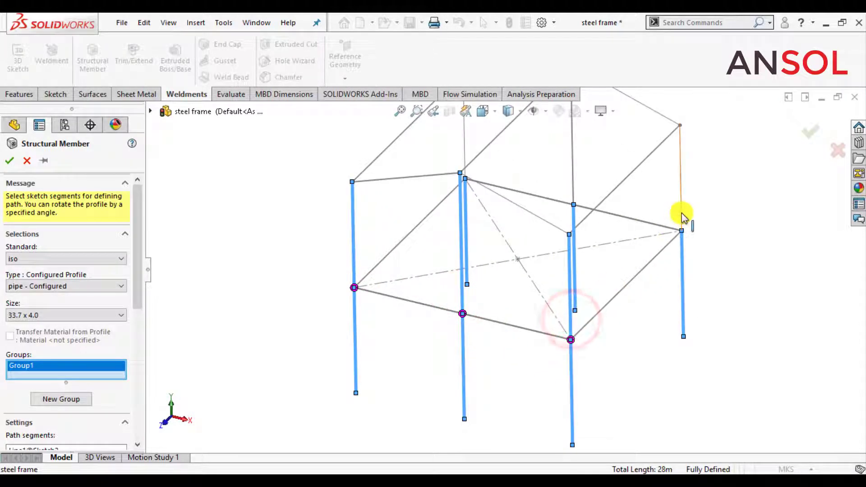
left_click(681, 213)
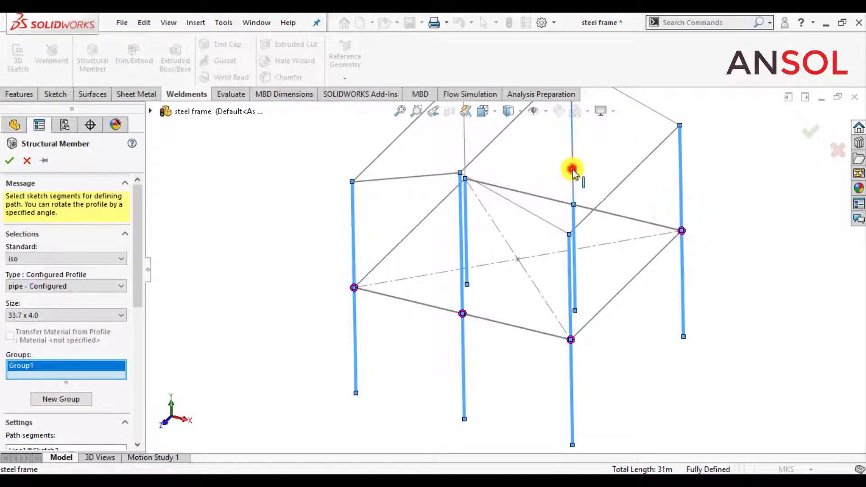
left_click(571, 170)
left_click(464, 152)
scroll(333, 252, "up", 3)
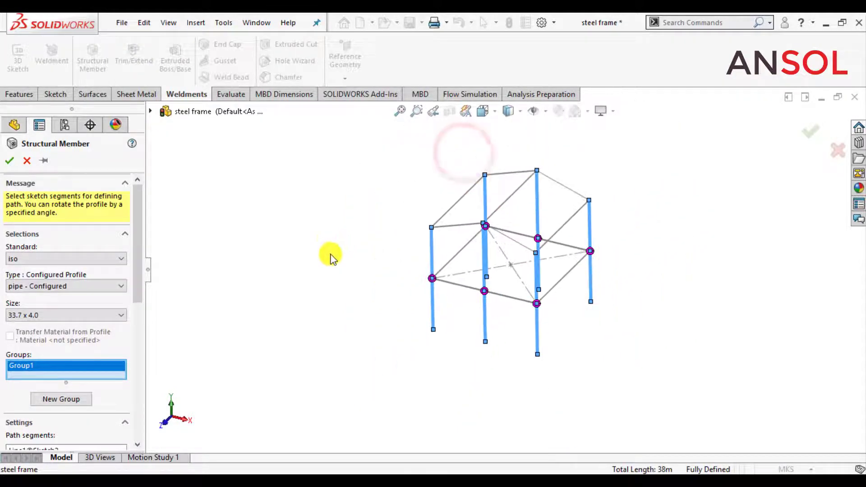
- Create a second pipe group from all the edge lines of the base square
left_click(46, 399)
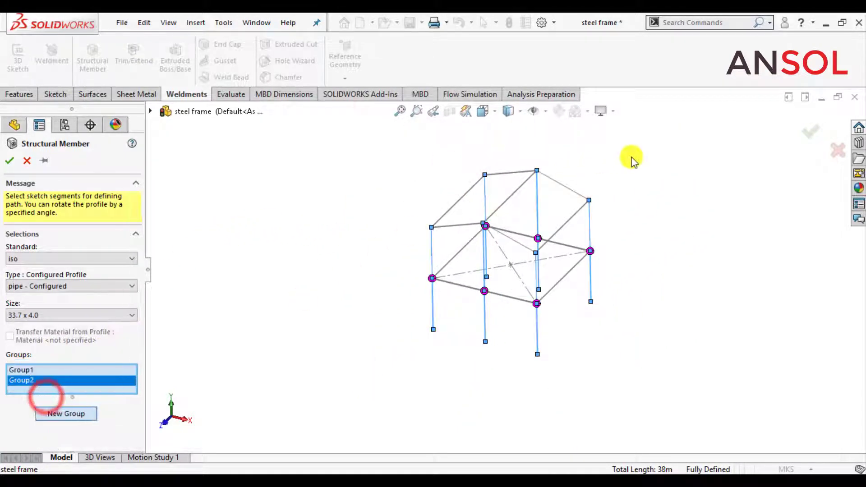
scroll(623, 174, "down", 2)
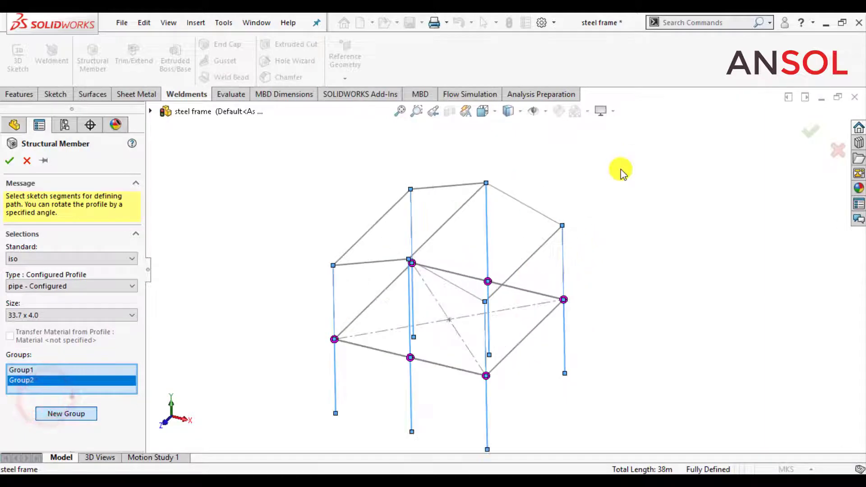
left_click(369, 349)
left_click(445, 366)
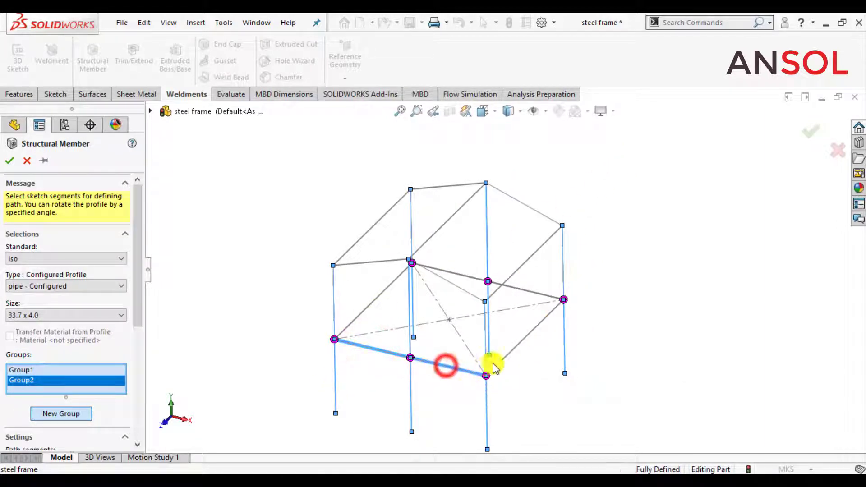
left_click(509, 354)
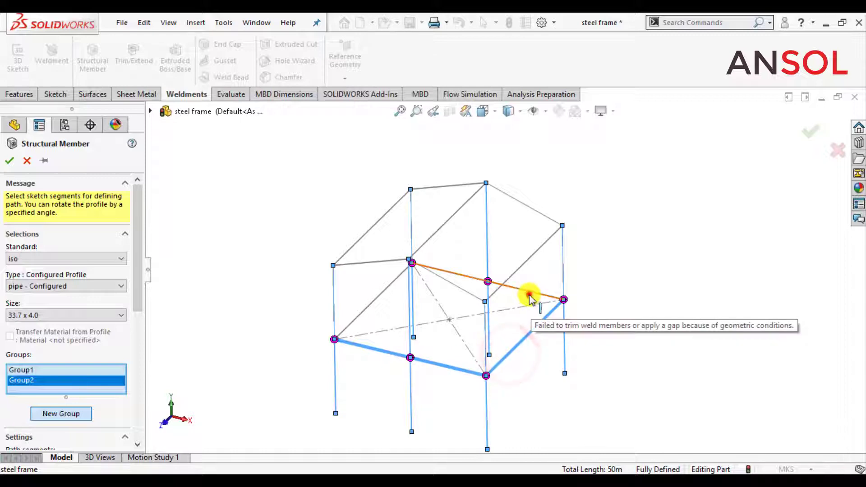
left_click(528, 293)
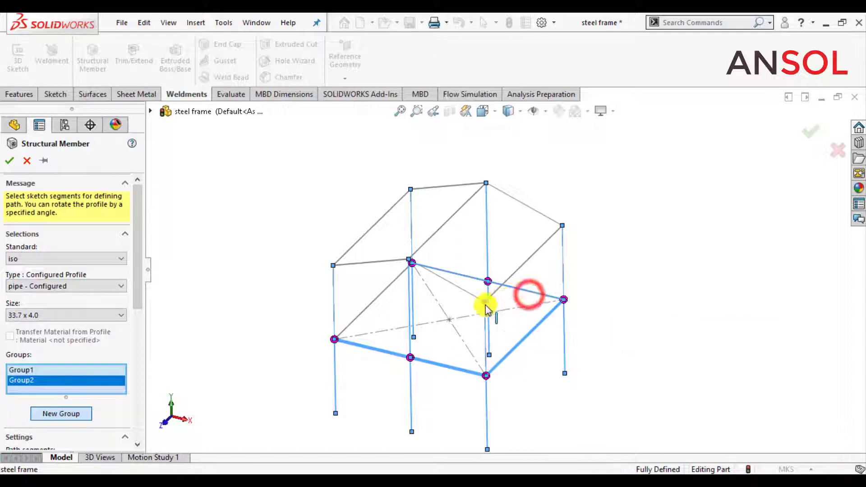
left_click(370, 310)
- Create a third pipe group from the ridge line and the two eaves lines joining the gabled frames
left_click(60, 413)
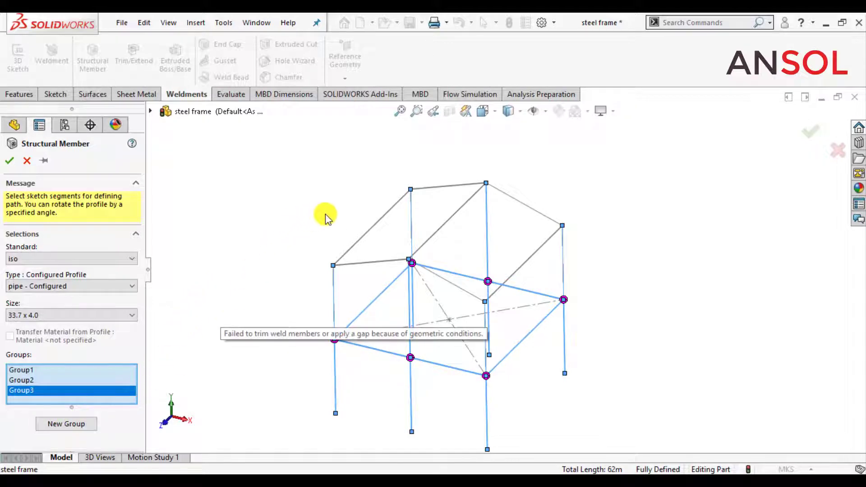
left_click(367, 237)
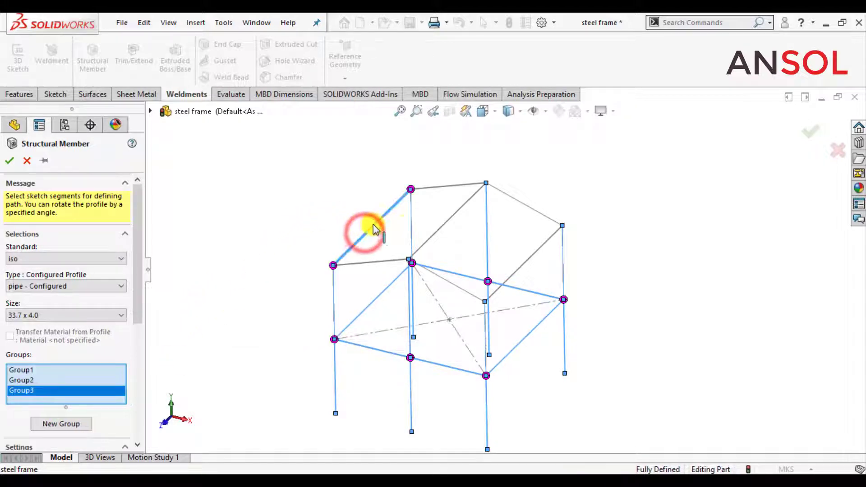
left_click(526, 260)
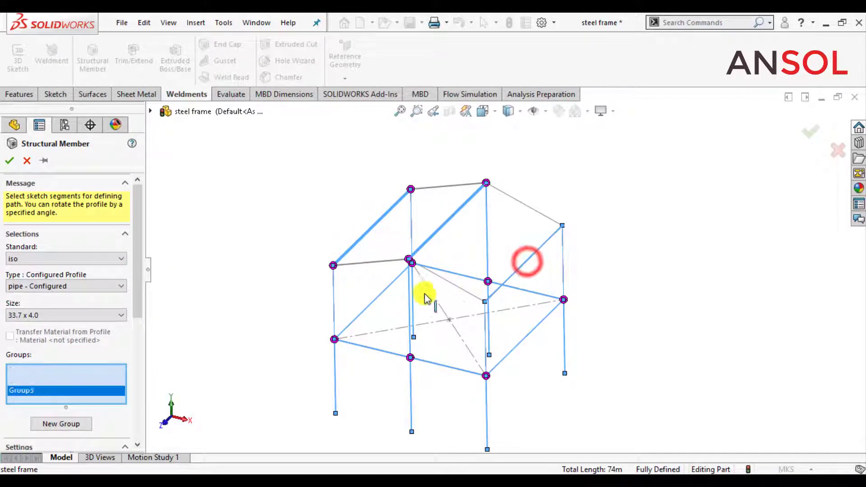
- Create a fourth pipe group from the two sloped lines of the front gable
left_click(68, 424)
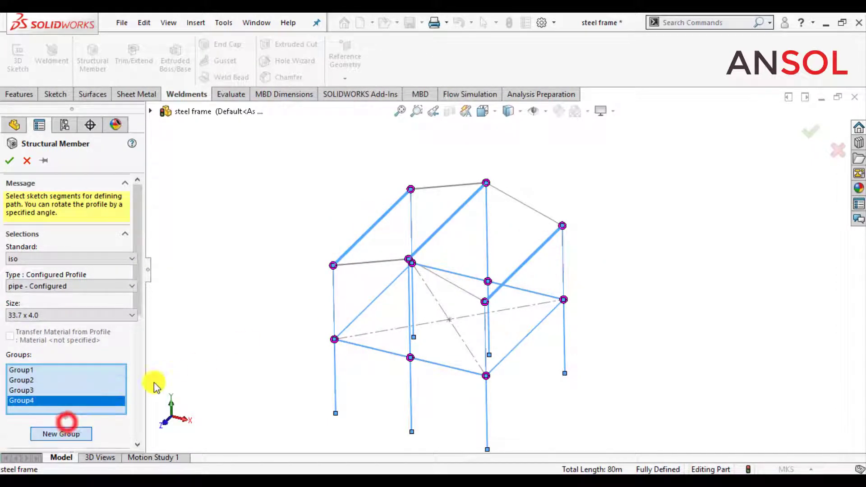
left_click(365, 264)
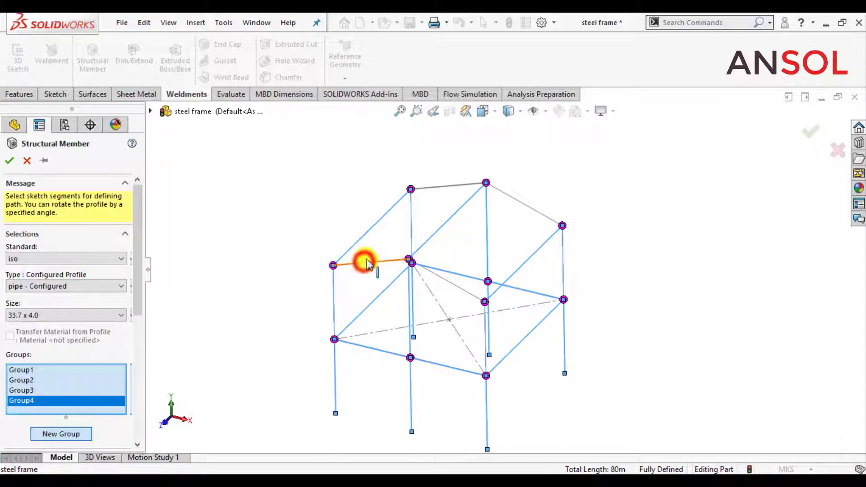
left_click(454, 286)
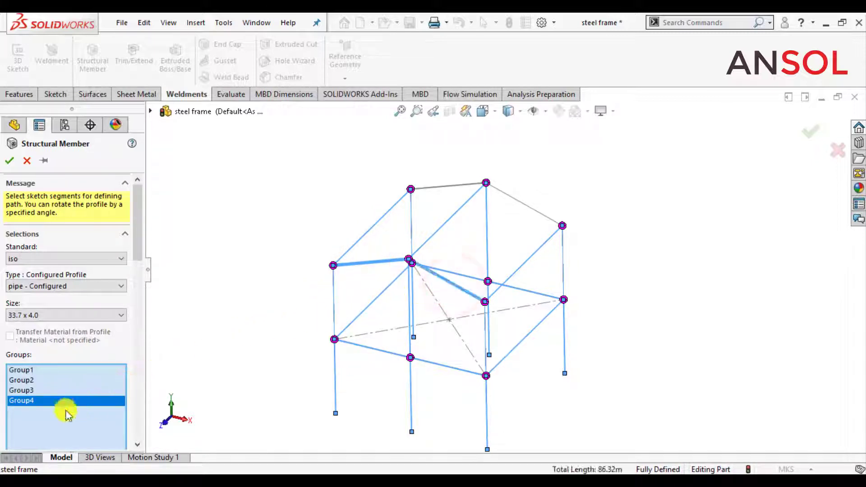
- Create a fifth pipe group from the two sloped lines of the rear gable and accept the structural member
scroll(90, 343, "down", 5)
left_click(63, 250)
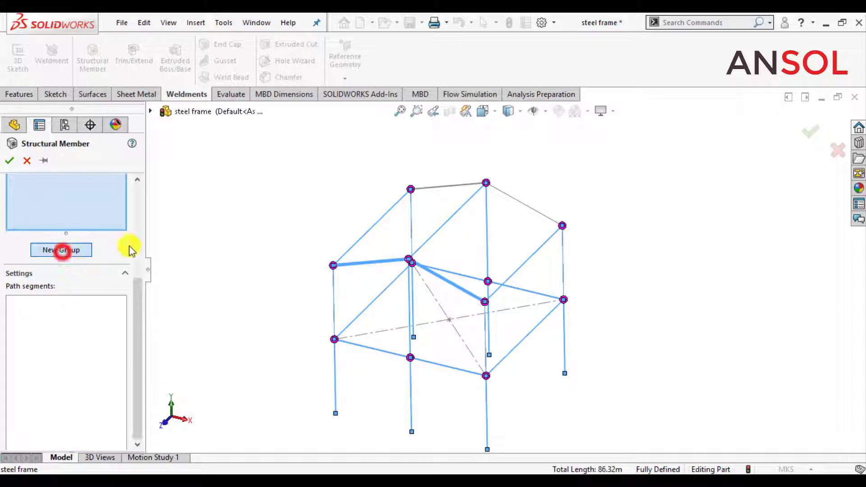
left_click(440, 185)
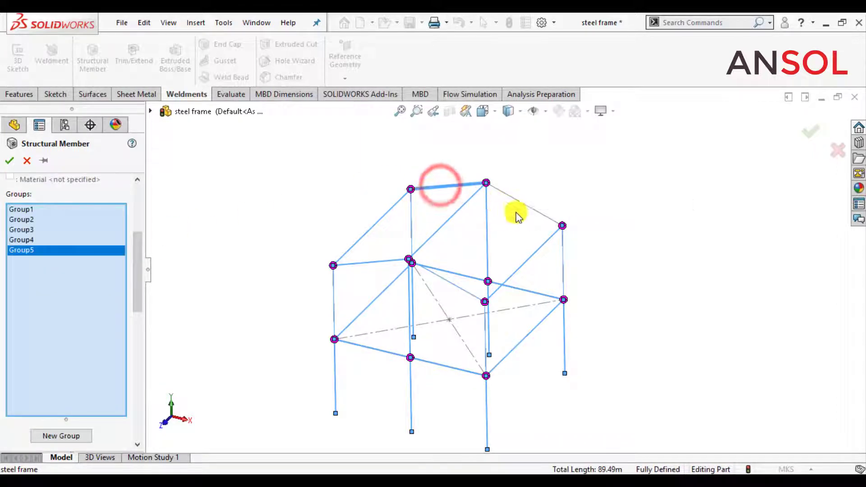
left_click(533, 211)
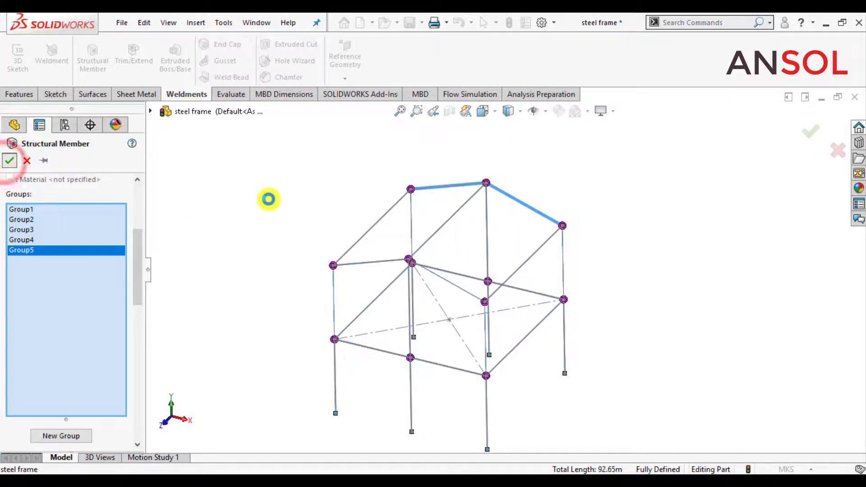
middle_click_drag(271, 198, 278, 299)
scroll(308, 330, "down", 10)
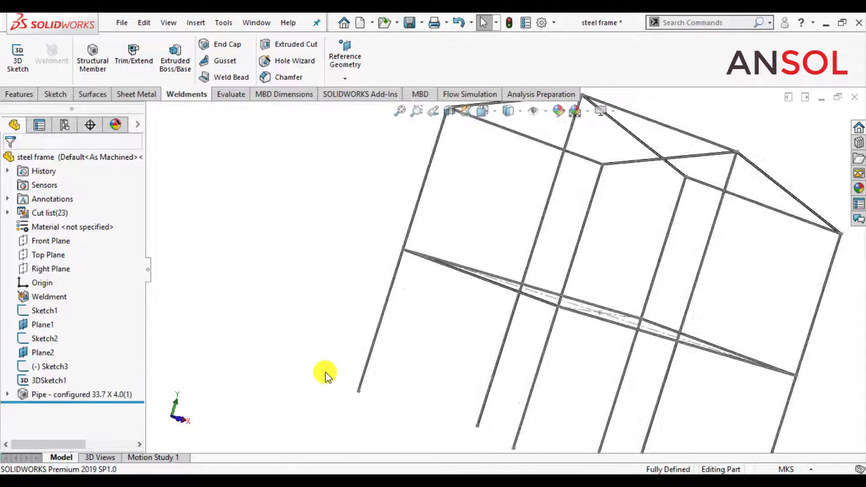
scroll(502, 333, "up", 8)
scroll(505, 295, "up", 5)
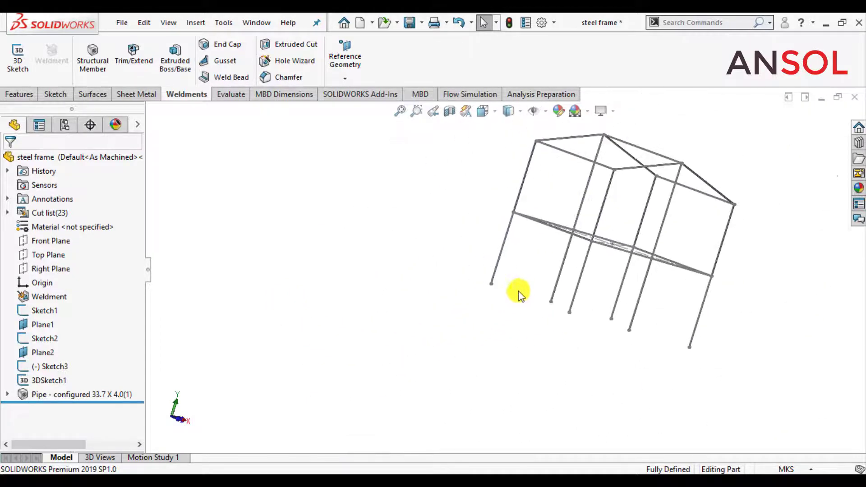
middle_click_drag(518, 293, 450, 333)
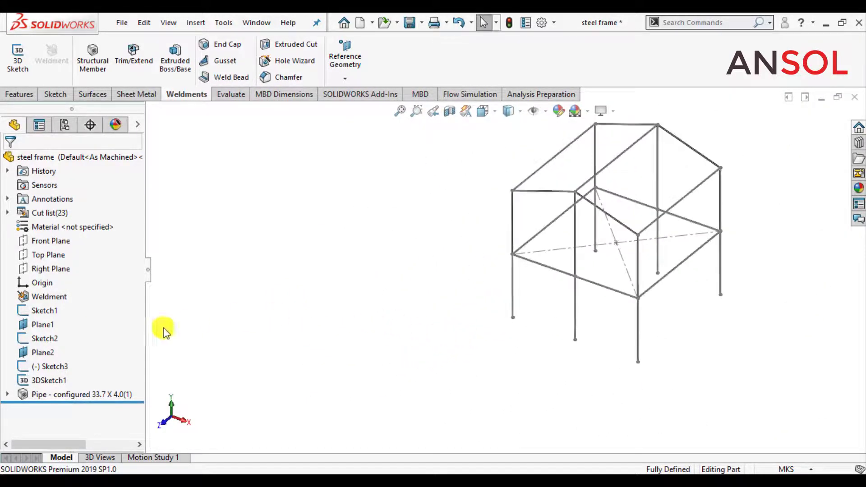
- Open the pipe structural member's profile sketch, Sketch11, for editing and view it normal to its plane
left_click(7, 395)
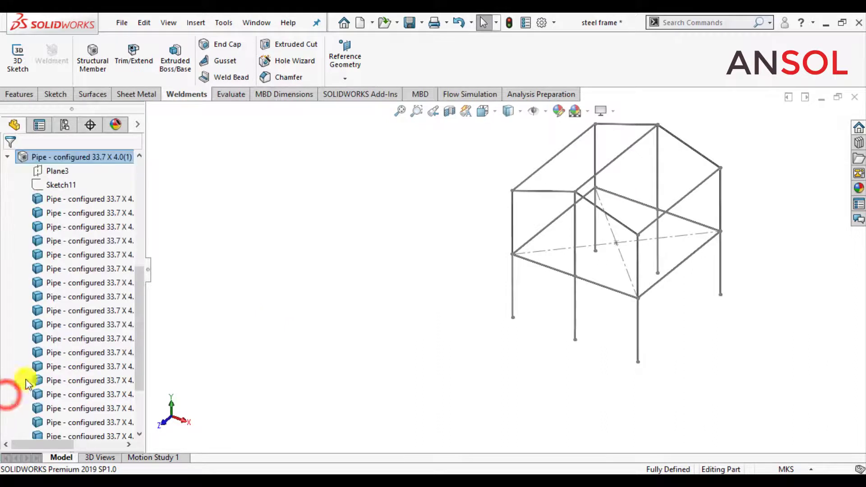
left_click(59, 185)
left_click(68, 147)
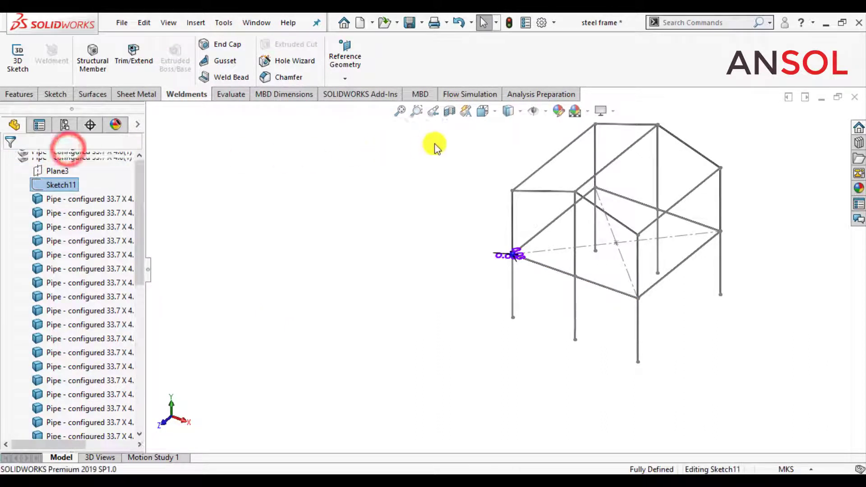
left_click(496, 113)
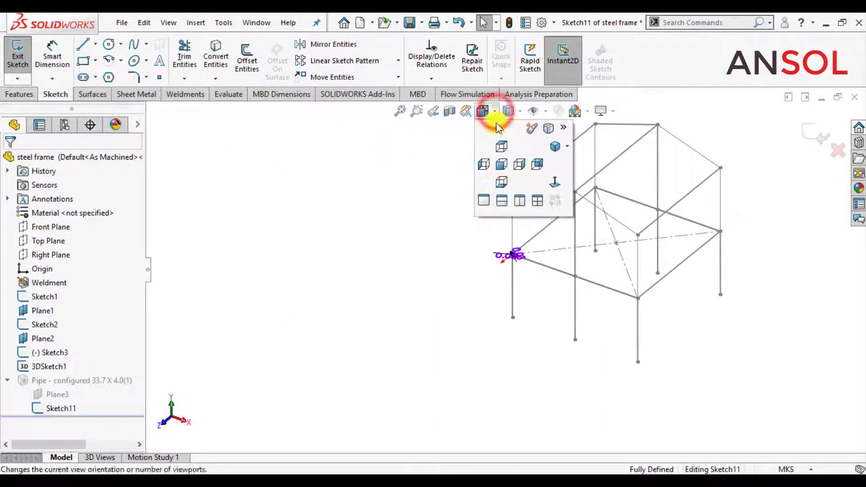
left_click(554, 184)
scroll(438, 254, "up", 2)
scroll(399, 158, "down", 12)
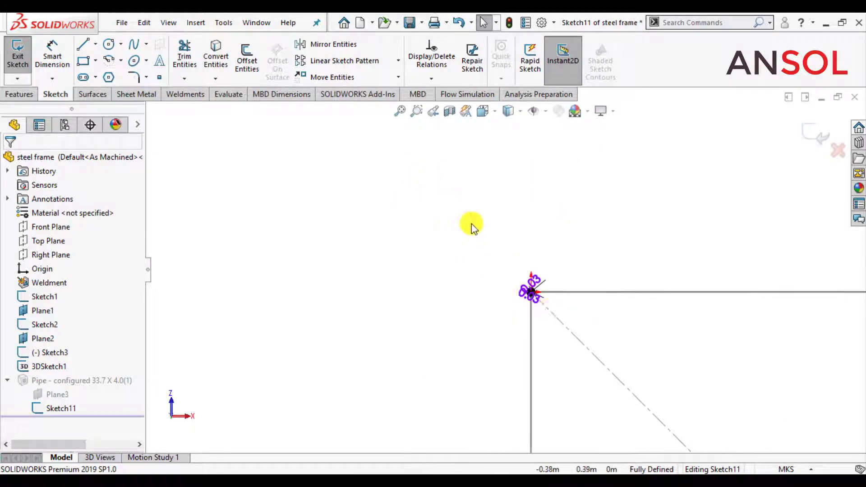
scroll(518, 282, "down", 6)
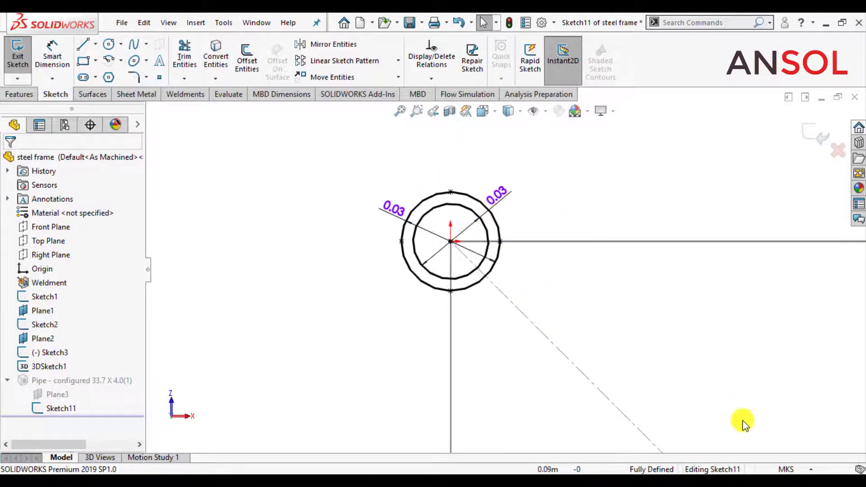
- Switch the document units to MMGS and reopen the pipe profile sketch for editing
left_click(781, 469)
left_click(765, 417)
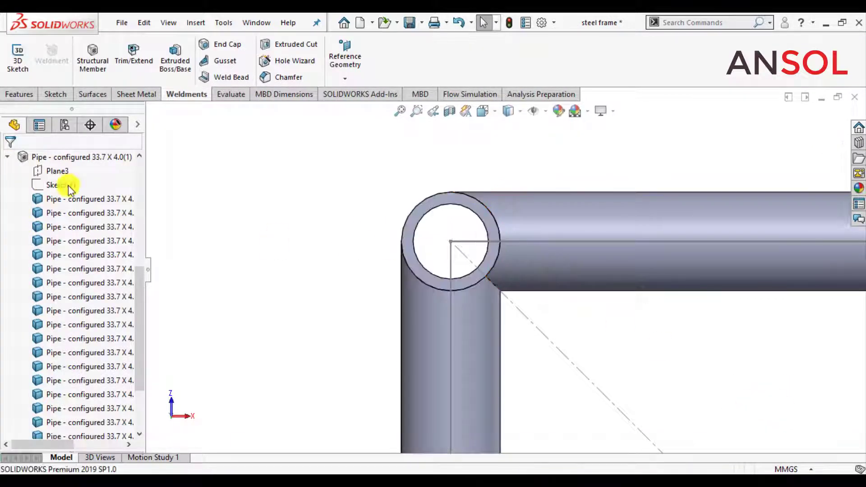
left_click(67, 186)
left_click(82, 143)
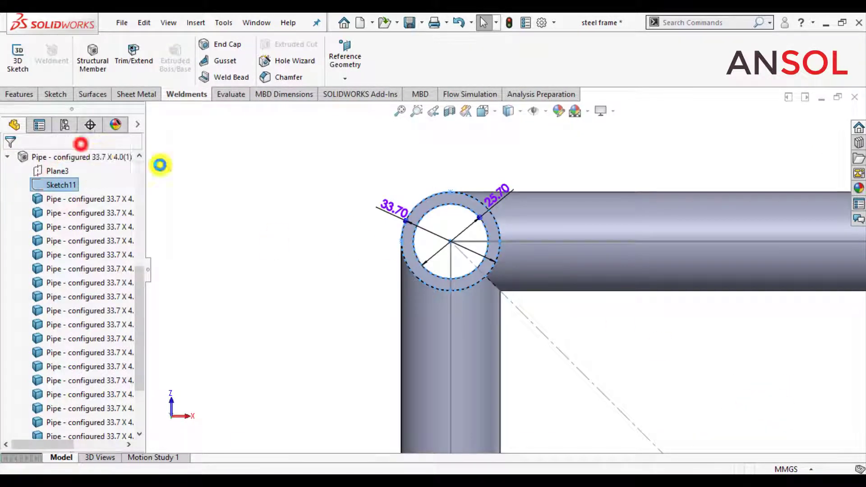
scroll(514, 198, "down", 2)
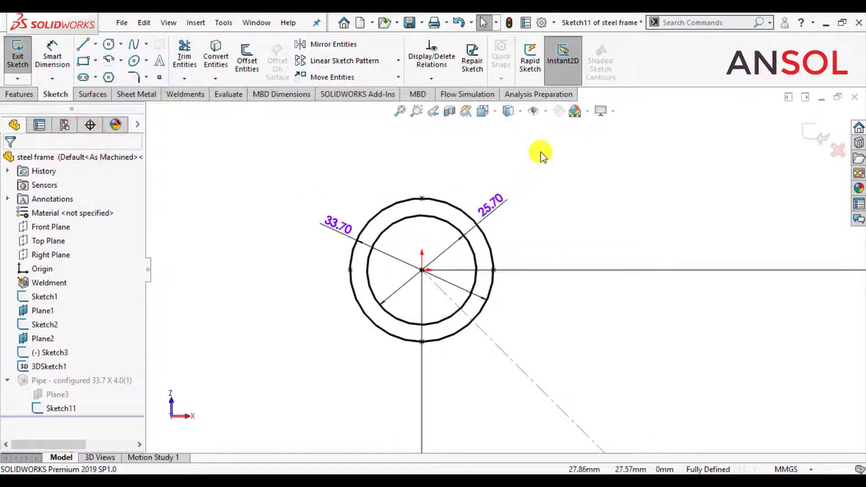
- Delete the outer 33.70 mm circle of the pipe profile, including its associated dimension
left_click(457, 210)
key("Delete")
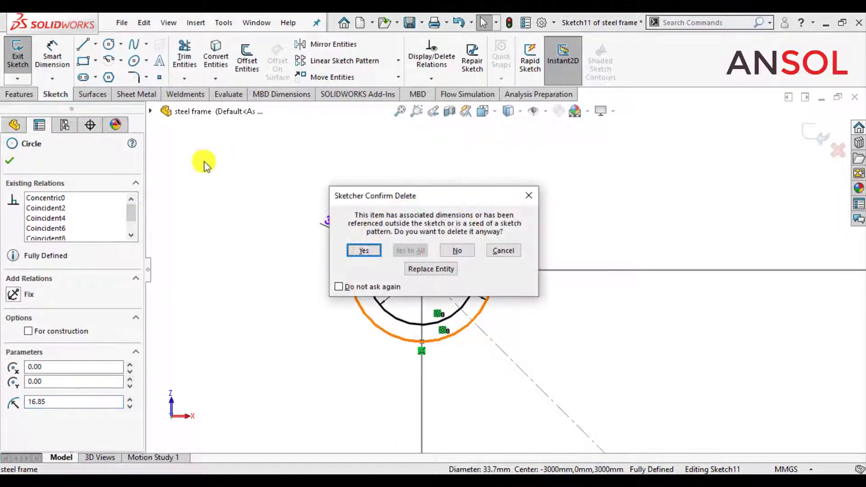
left_click(361, 251)
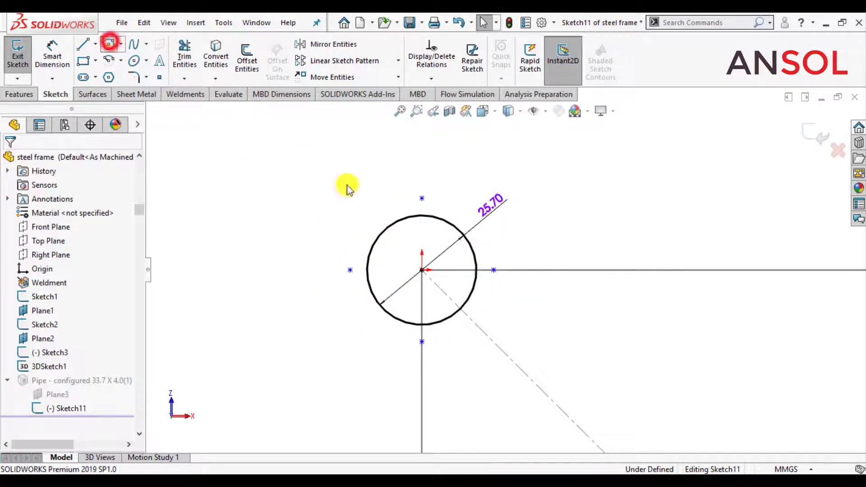
- Draw a larger outer circle centred on the sketch origin, concentric with the inner 25.70 mm circle
left_click(422, 270)
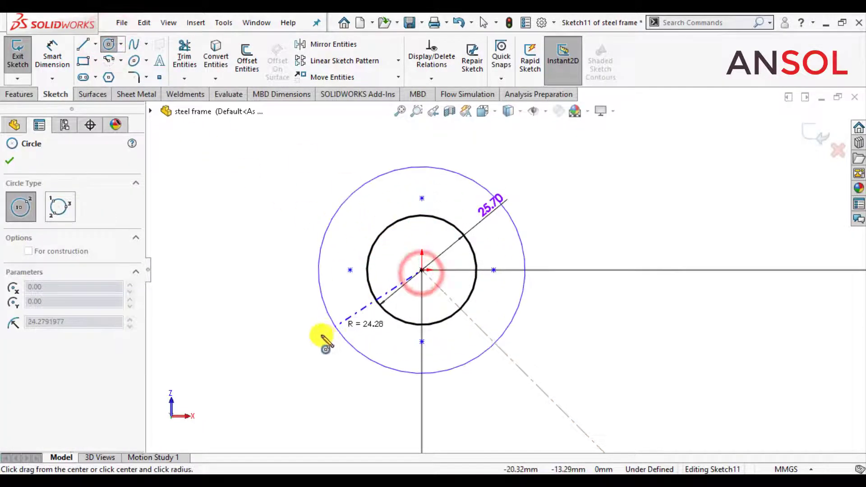
left_click(284, 350)
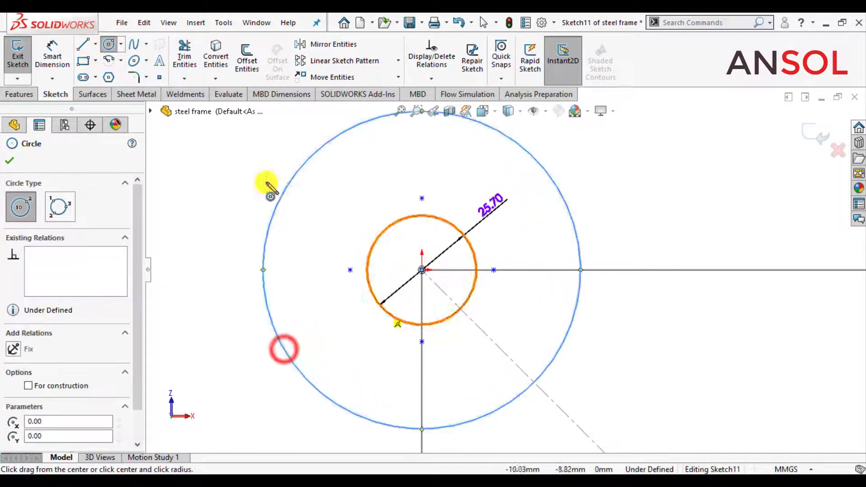
left_click(4, 163)
- Dimension the outer circle of the pipe profile with a diameter of 100 mm
left_click(51, 48)
left_click(576, 237)
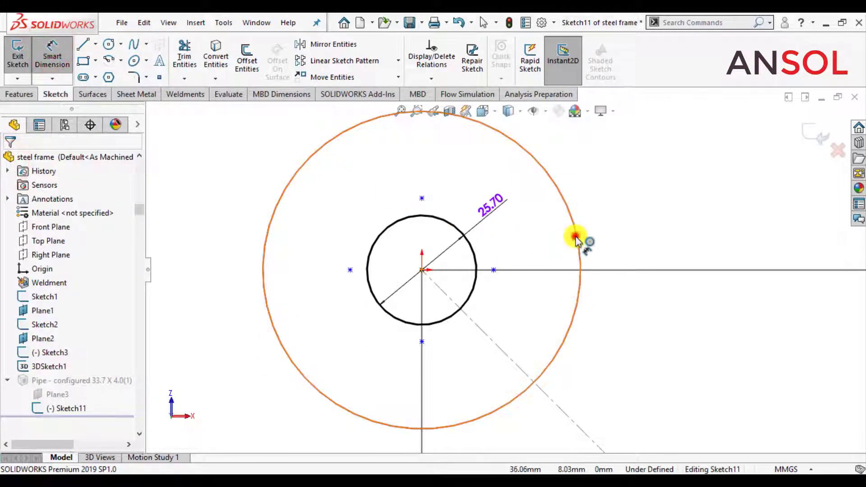
scroll(622, 186, "up", 2)
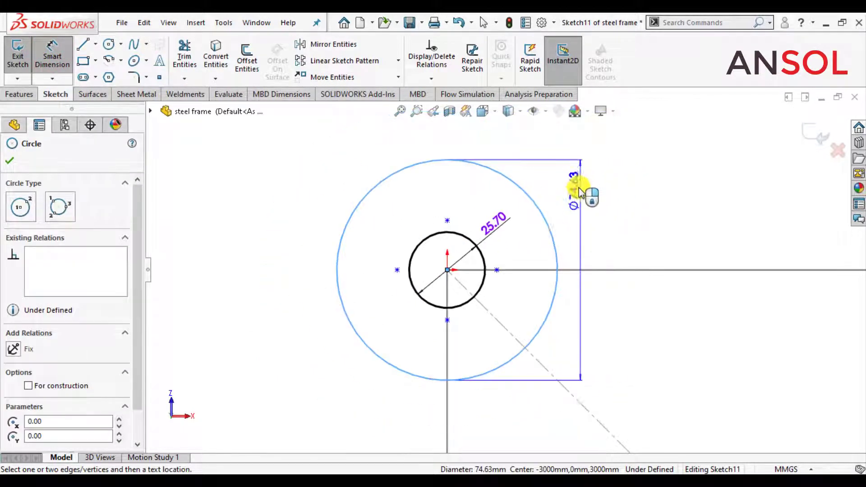
left_click(613, 153)
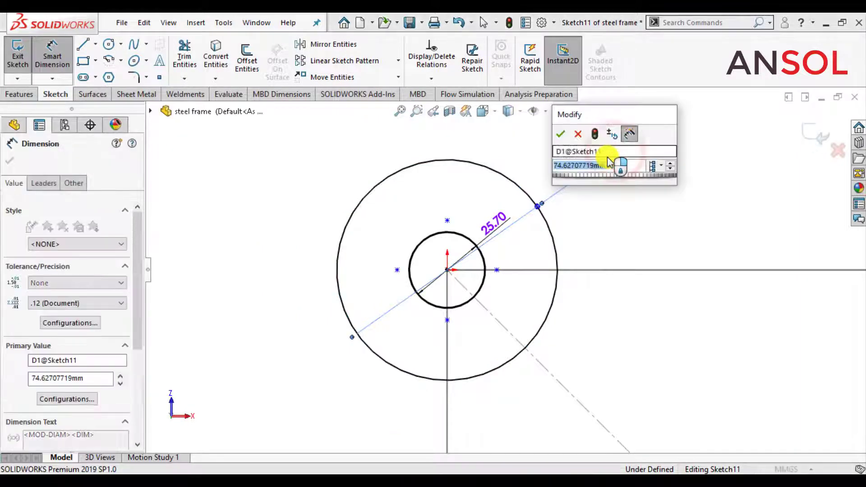
key("Return")
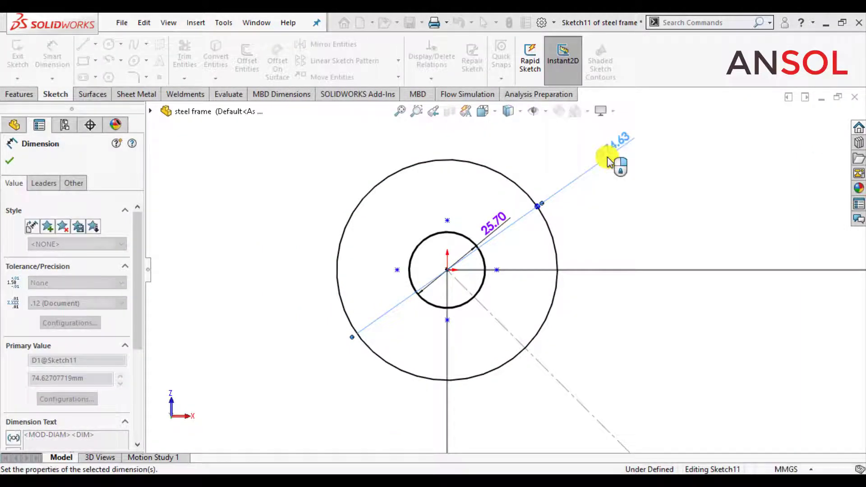
left_click(10, 163)
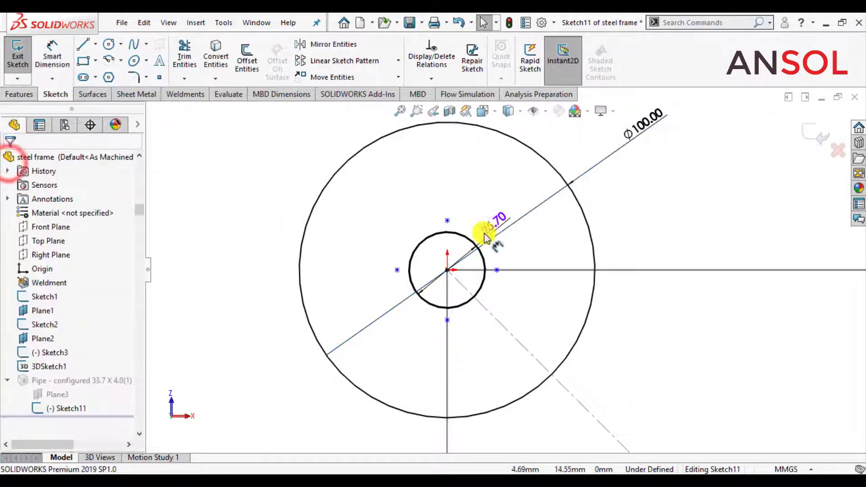
- Set the inner circle's diameter to 75 mm and exit the profile sketch to rebuild the pipe members
double_click(494, 229)
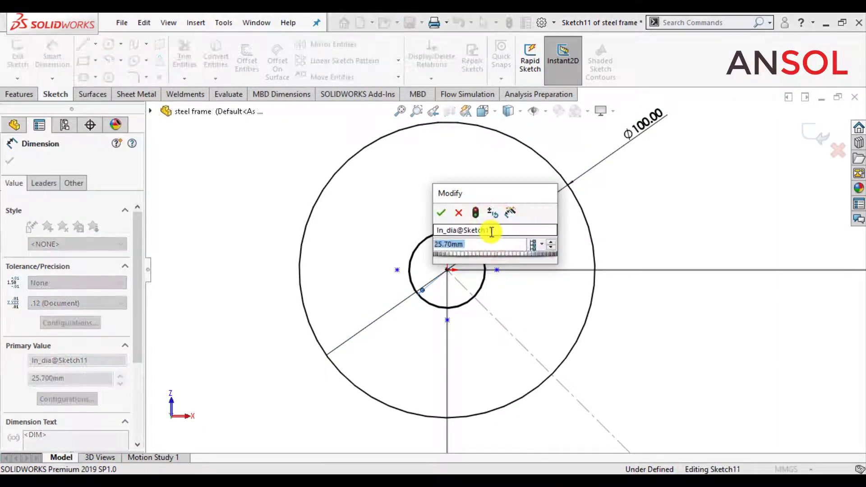
type("75")
key("Return")
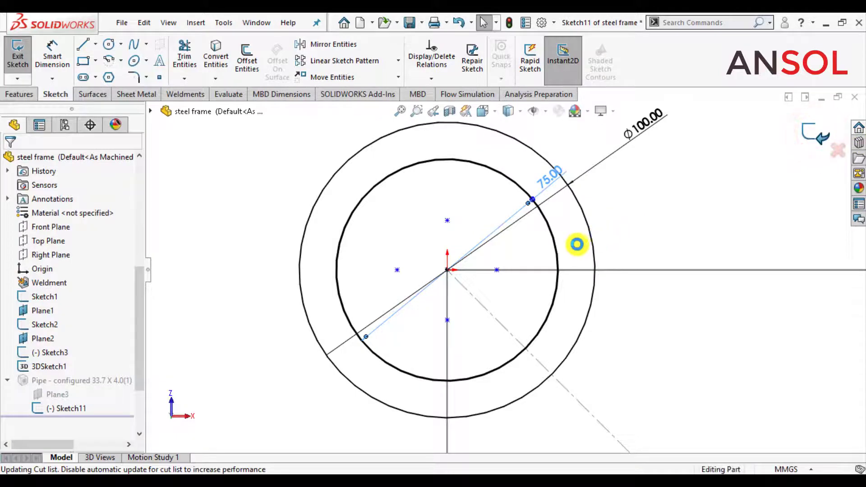
- Examine the rebuilt pipe frame as a whole from several angles
scroll(516, 256, "up", 5)
scroll(437, 293, "up", 5)
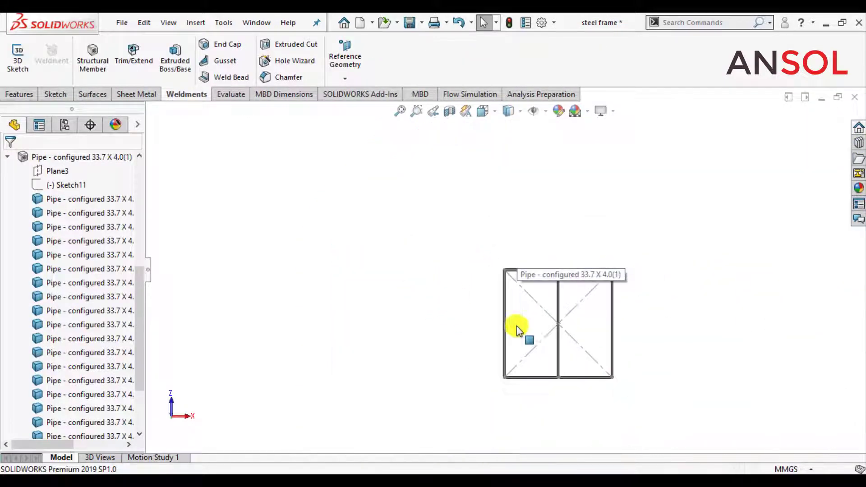
middle_click_drag(519, 332, 621, 187)
scroll(556, 338, "down", 5)
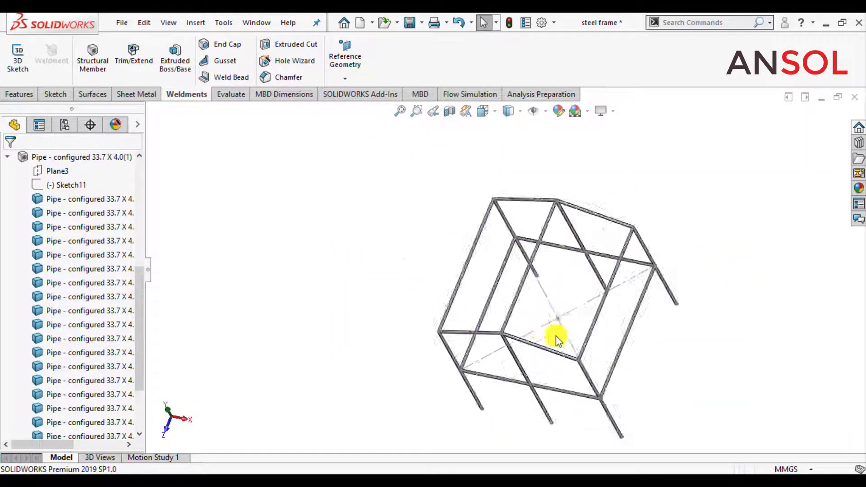
middle_click_drag(624, 256, 574, 285)
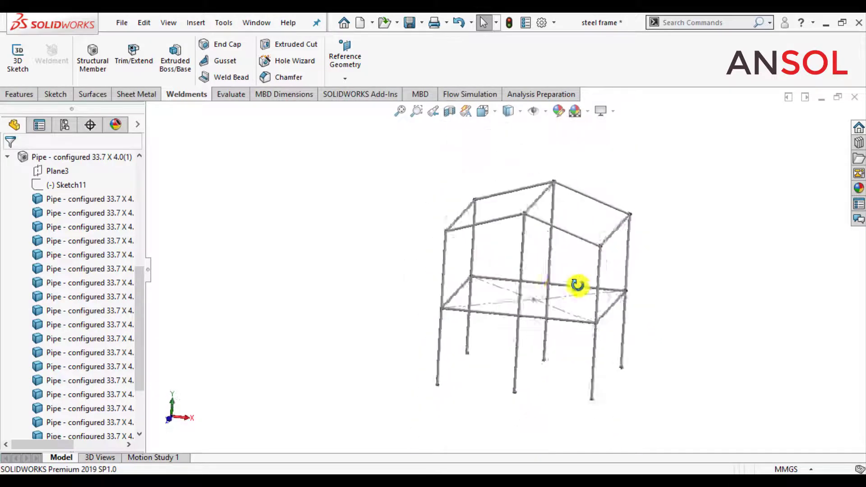
scroll(523, 288, "down", 2)
scroll(601, 305, "down", 1)
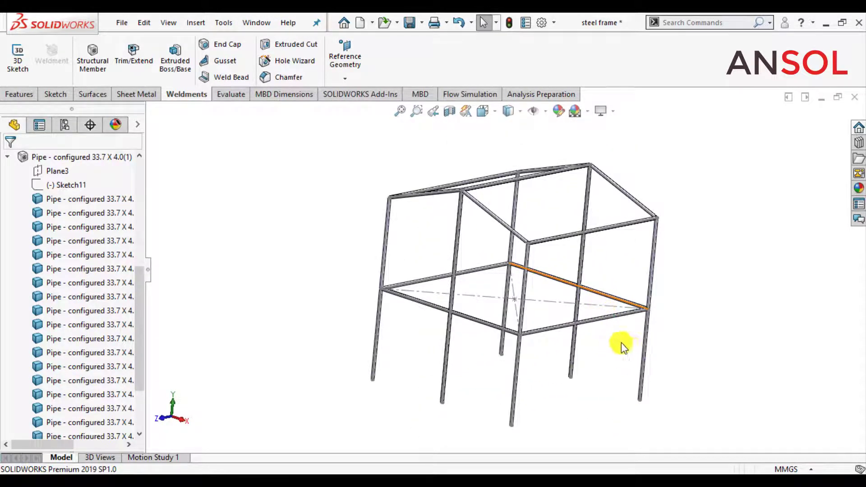
mouse_move(623, 345)
middle_mouse_down()
mouse_move(590, 344)
mouse_move(608, 344)
middle_mouse_up()
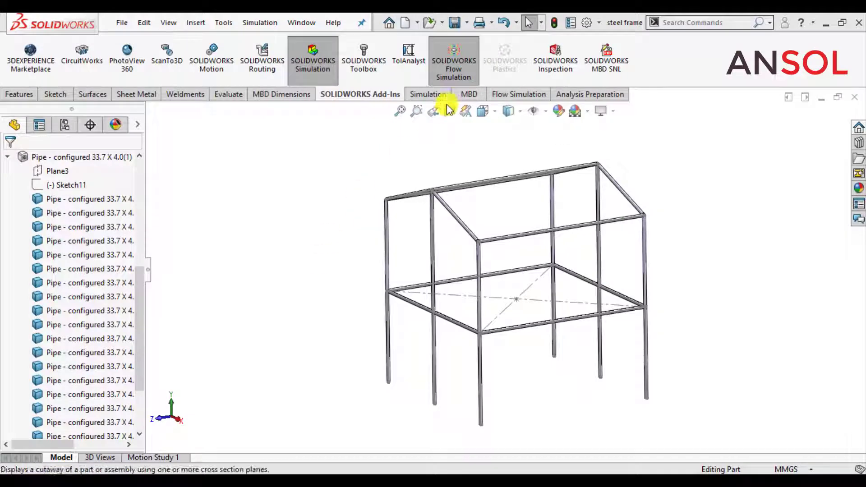
- Create a new static simulation study named Steel frame
left_click(434, 93)
left_click(13, 57)
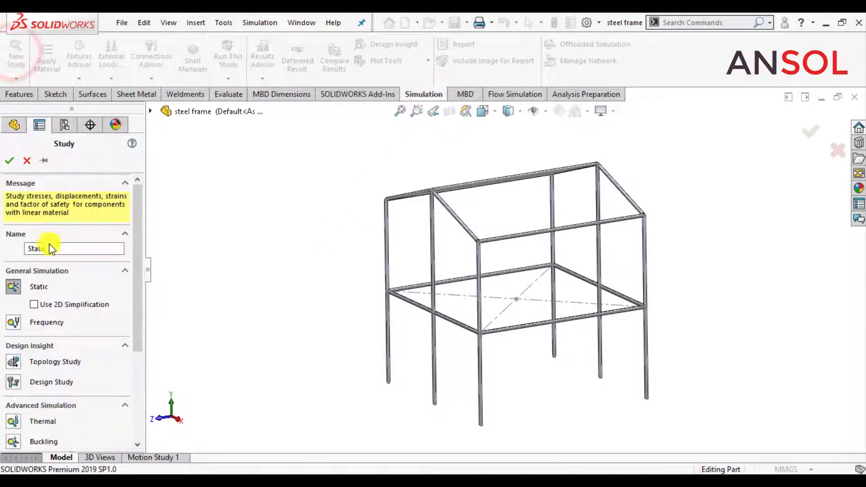
type("Steel frame")
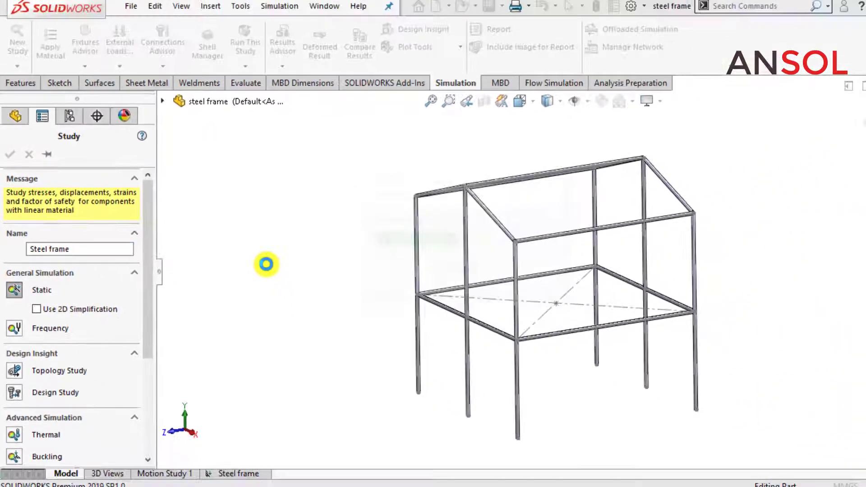
- Apply the favorite material Plain Carbon Steel to all bodies of the steel frame in the study
right_click(57, 245)
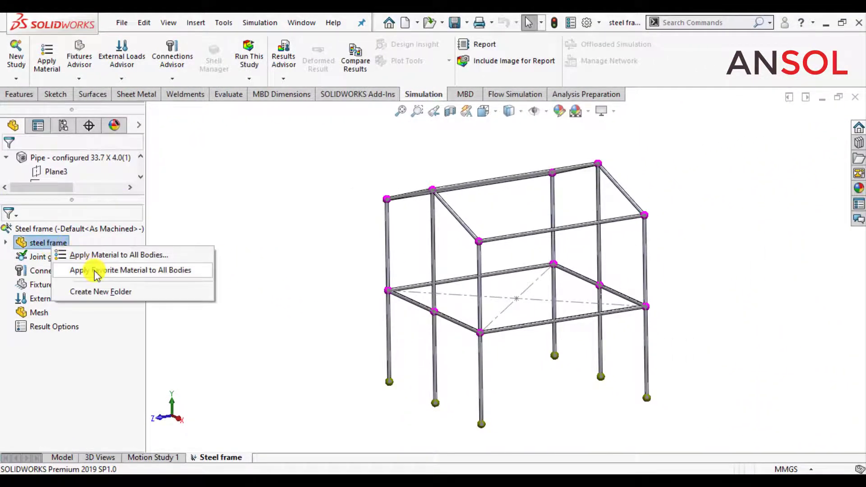
mouse_move(96, 274)
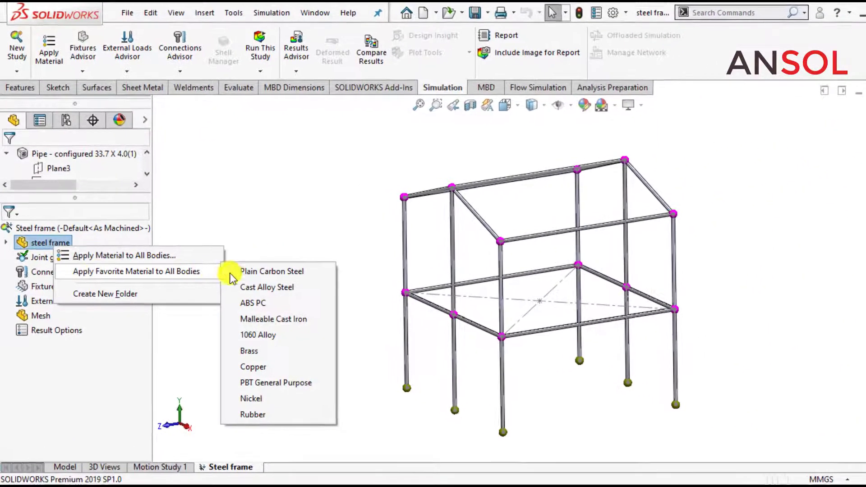
left_click(245, 271)
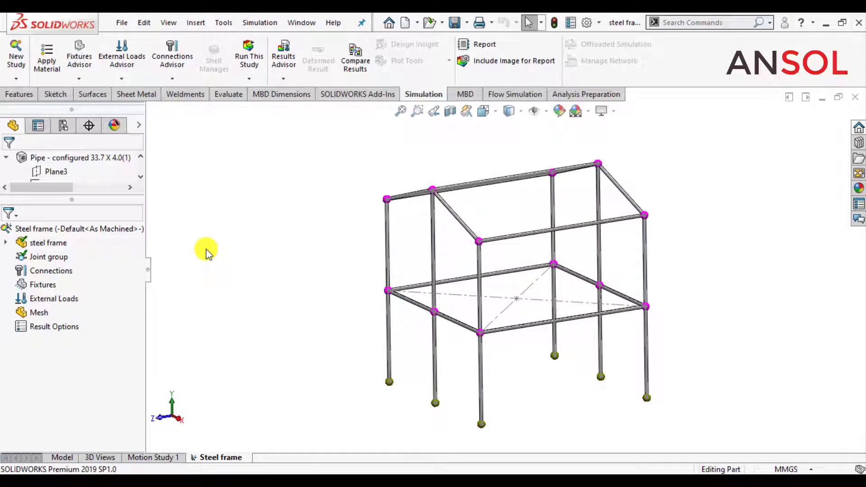
- Add a Fixed Geometry fixture to the six joints at the lower ends of the frame's legs
right_click(36, 288)
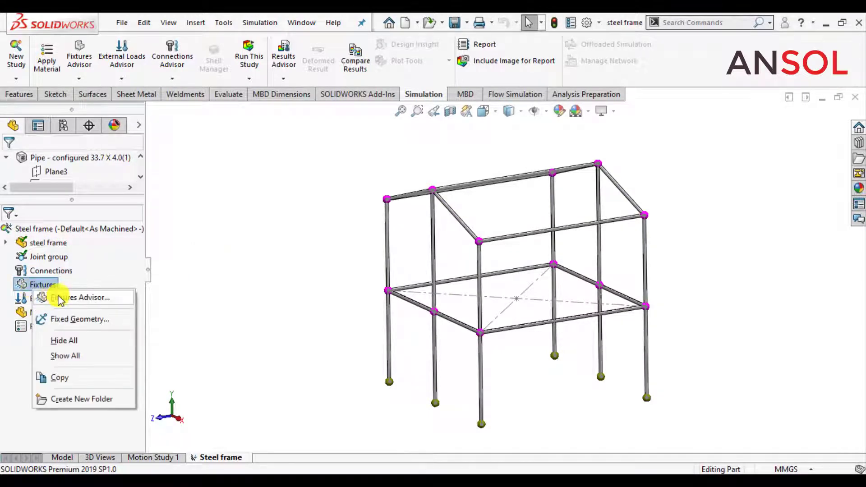
left_click(60, 320)
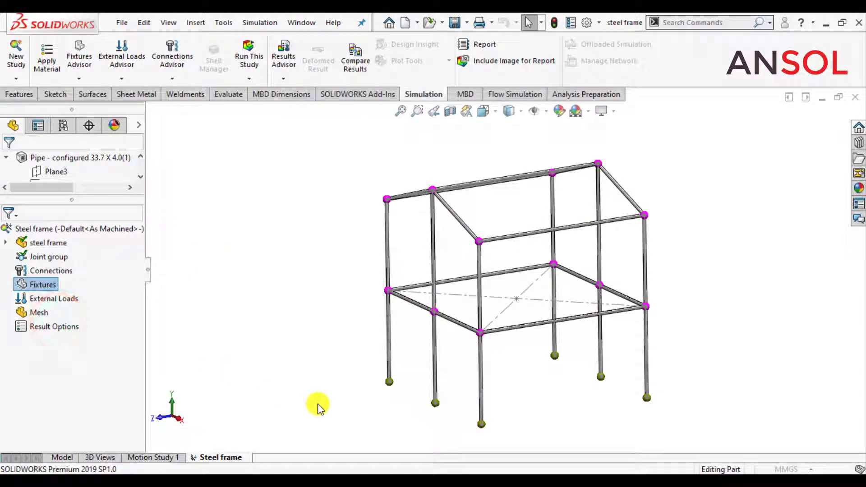
left_click(388, 383)
left_click(435, 402)
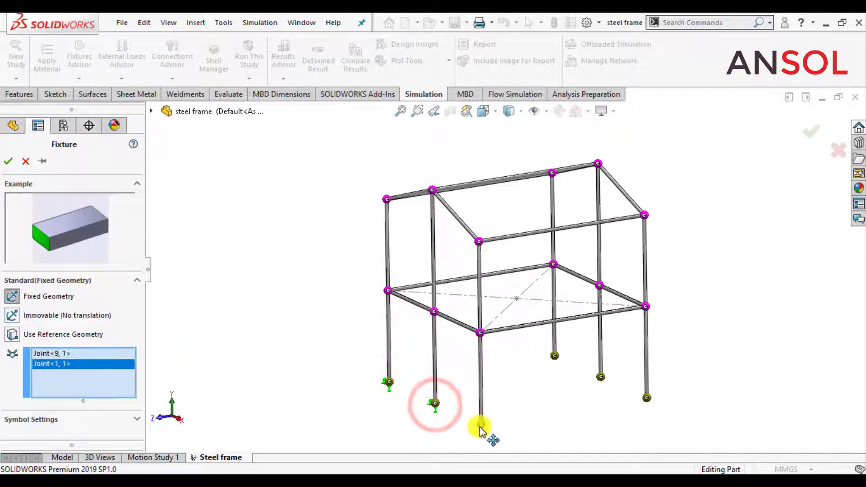
left_click(481, 425)
left_click(554, 356)
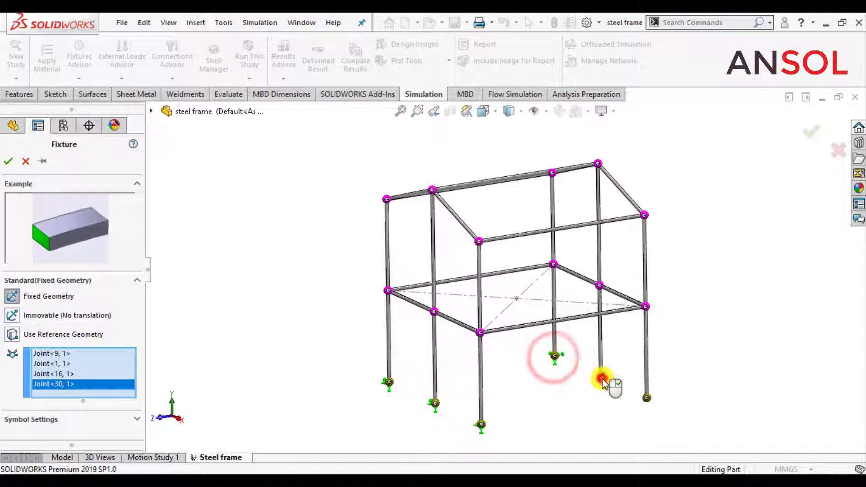
left_click(602, 379)
left_click(647, 398)
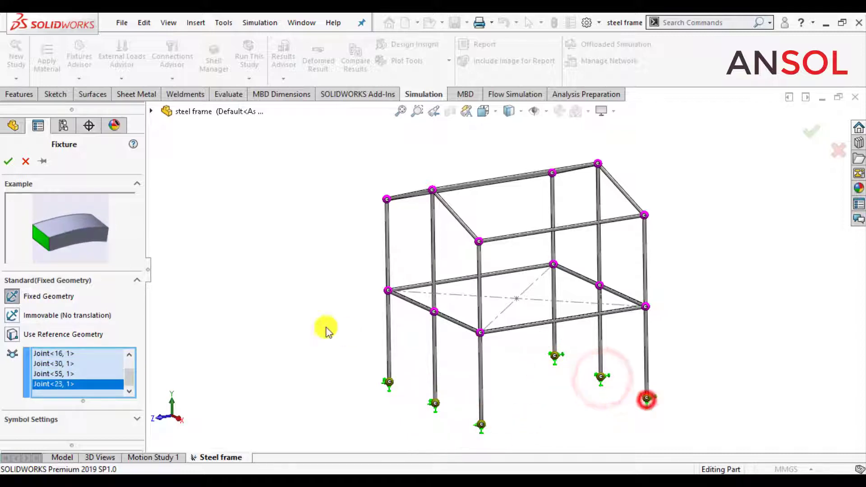
- Set the fixture's symbol size to 200 and accept the fixture
left_click(39, 420)
double_click(45, 409)
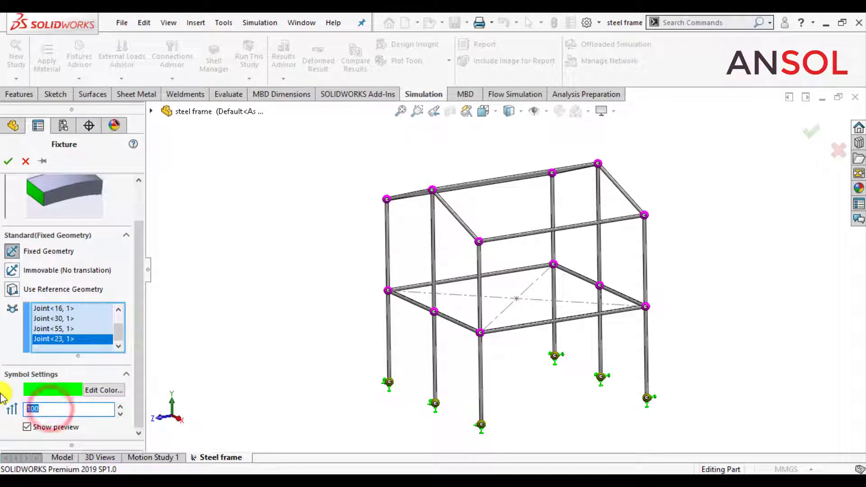
type("200")
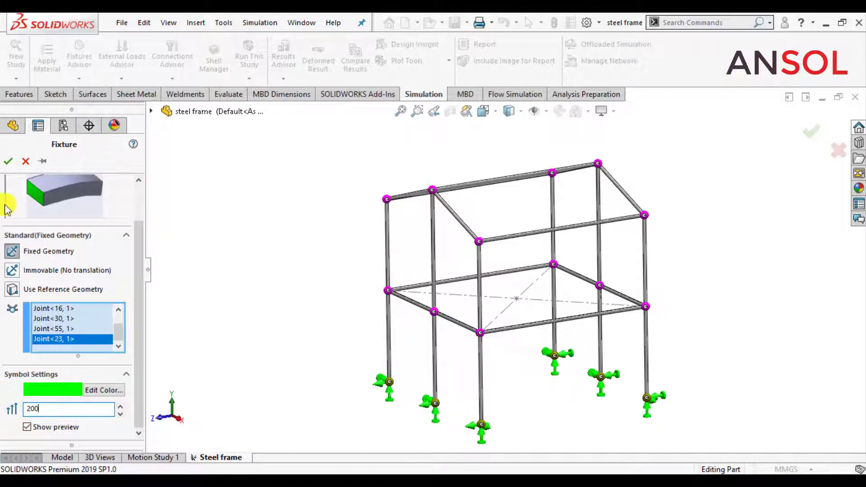
left_click(10, 162)
- Start a force load applied to beams, using the Top Plane as the direction reference
middle_click_drag(239, 271, 151, 309)
right_click(61, 313)
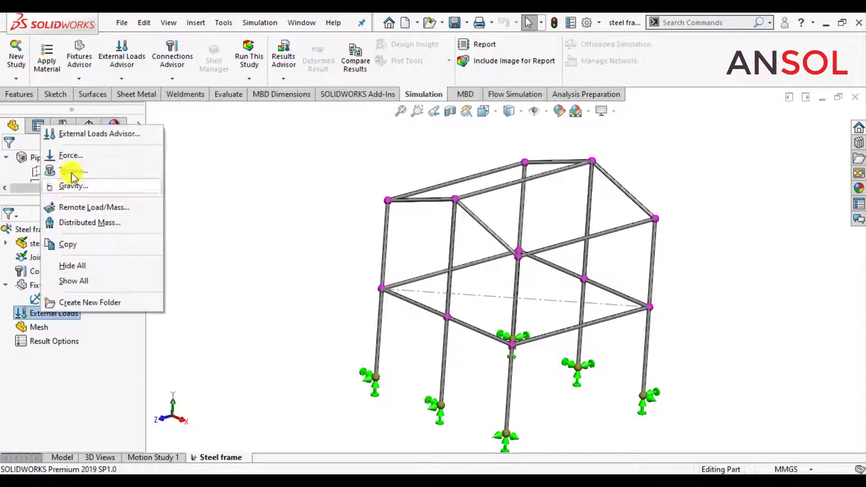
left_click(78, 158)
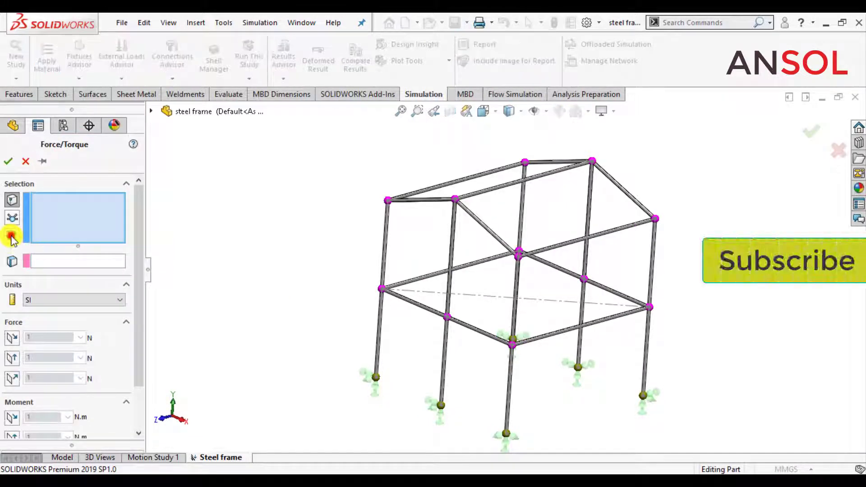
left_click(11, 237)
left_click(50, 264)
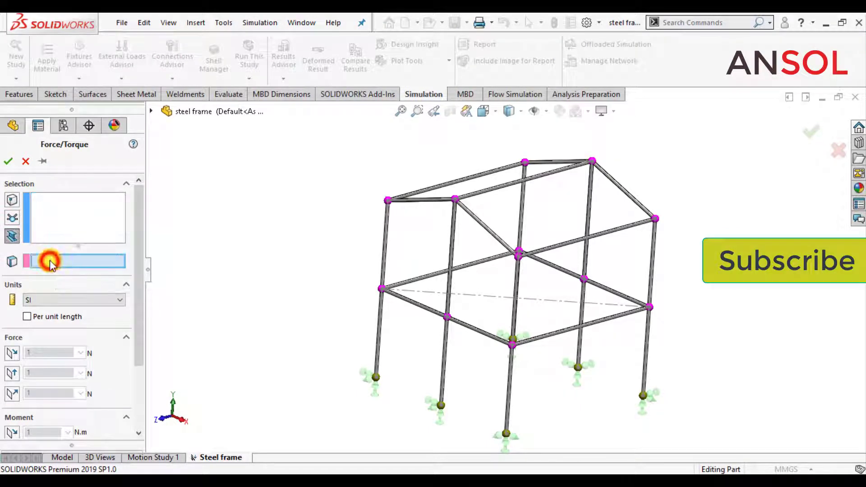
left_click(151, 111)
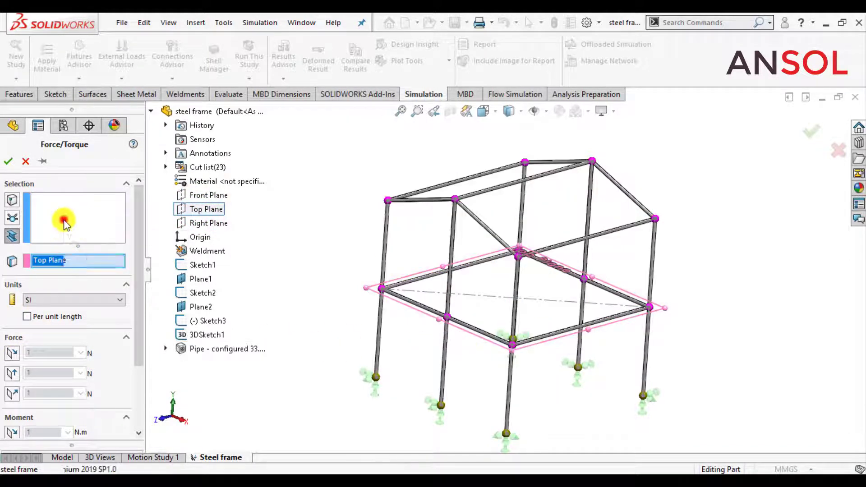
- Select the four horizontal pipe beams around the frame's floor level as the loaded members
left_click(64, 222)
left_click(553, 334)
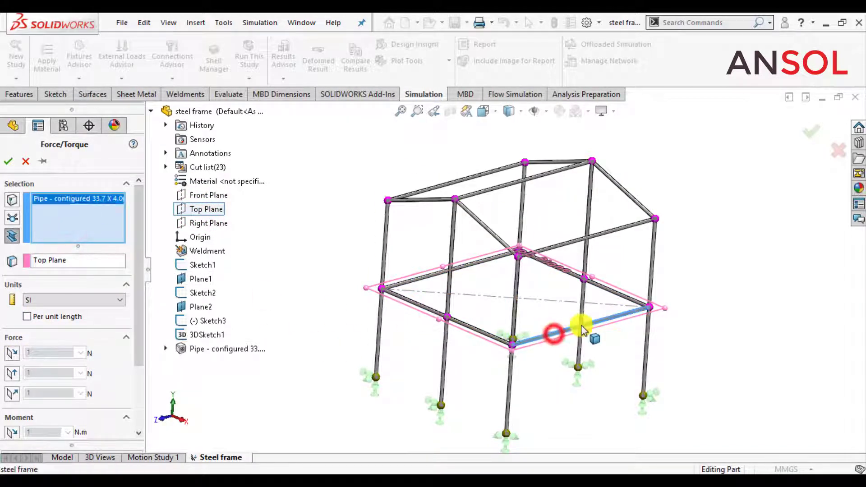
left_click(619, 299)
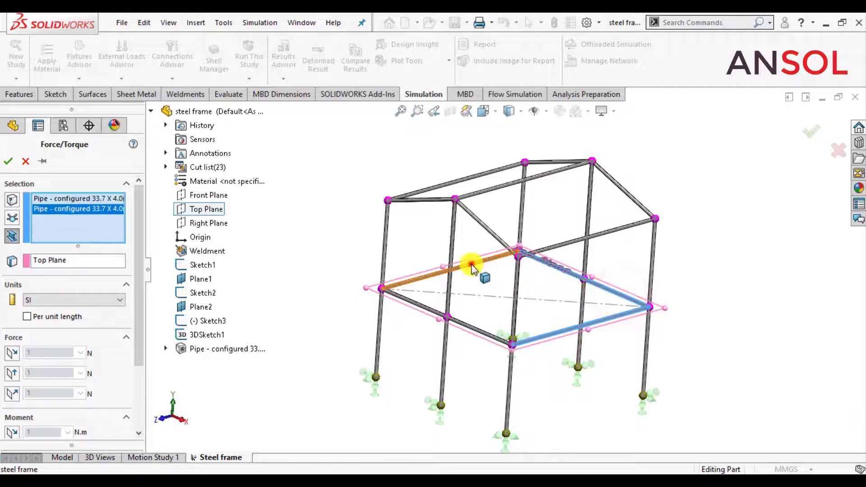
left_click(472, 264)
left_click(428, 310)
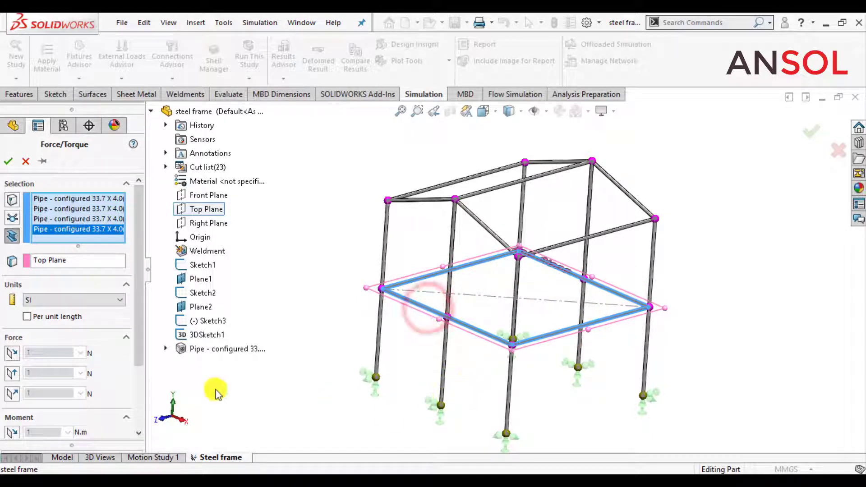
- Apply a 50,000 N force per beam normal to the Top Plane, reversed to act downward
left_click(10, 354)
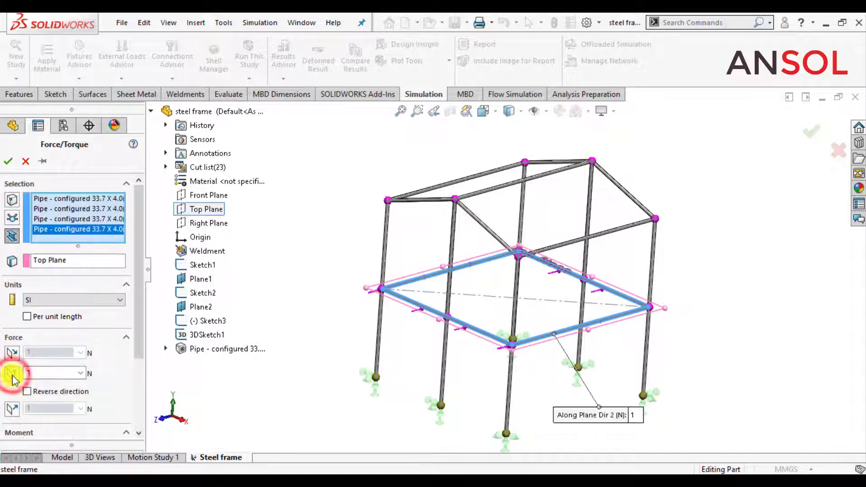
left_click(12, 375)
left_click(12, 395)
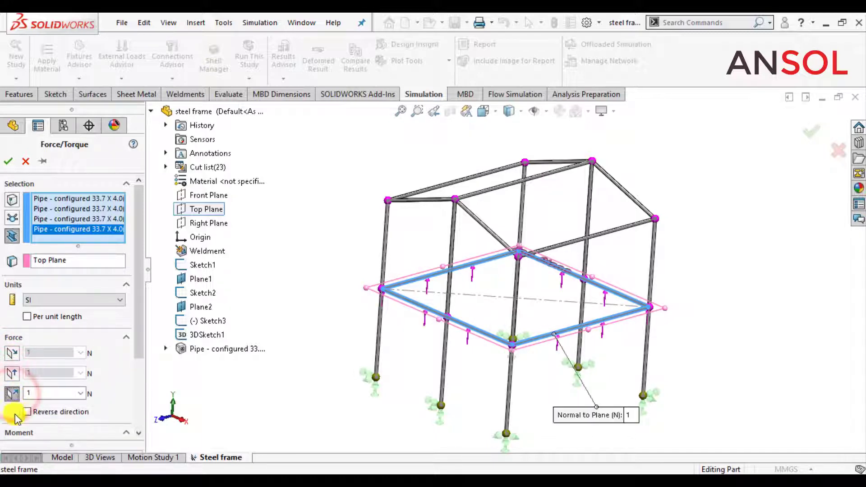
left_click(28, 411)
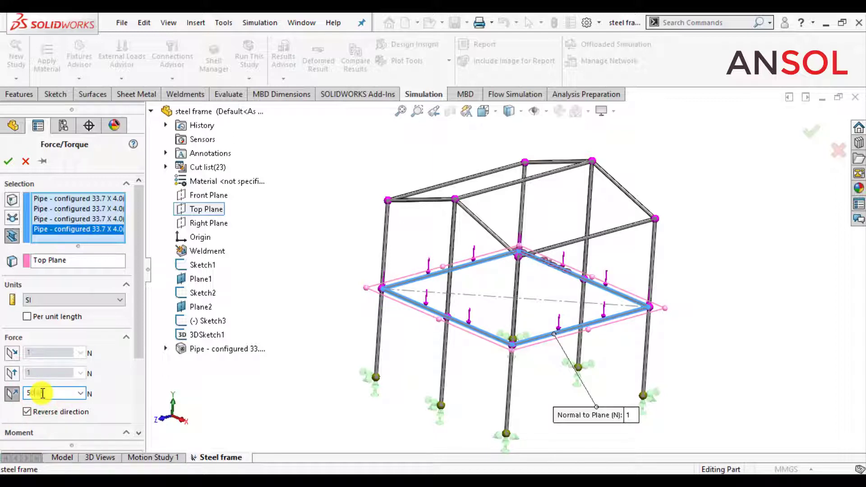
left_click(7, 162)
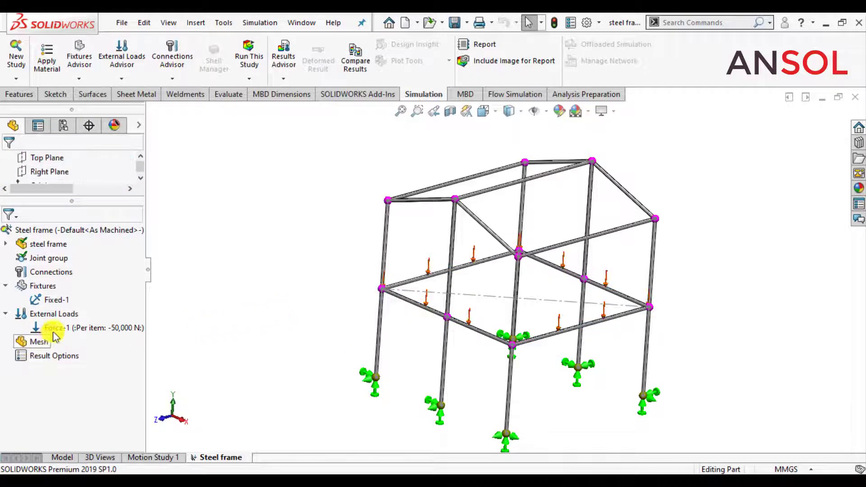
- Edit the existing beam force load and switch it to a per-unit-length load
left_click(71, 329)
left_click(218, 316)
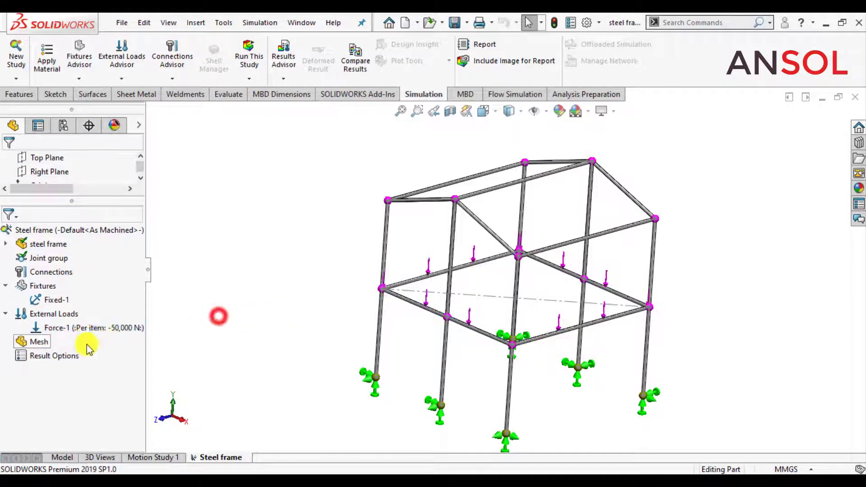
right_click(93, 328)
left_click(111, 334)
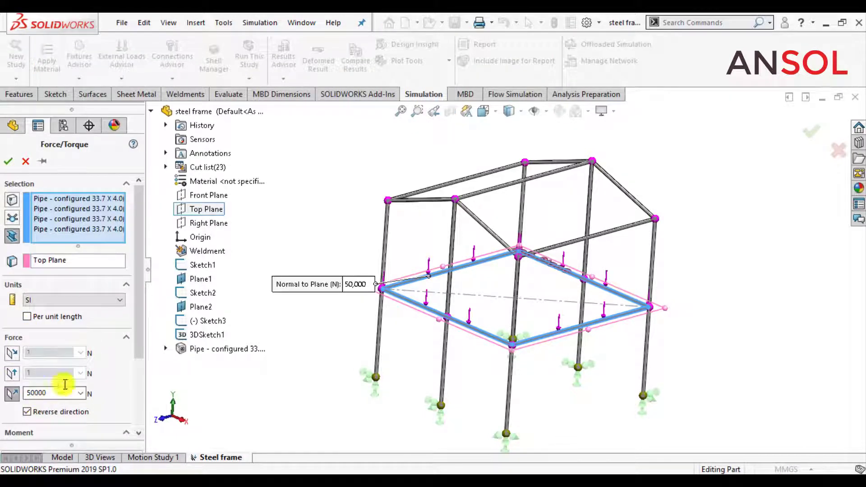
left_click_drag(144, 343, 143, 361)
left_click(27, 289)
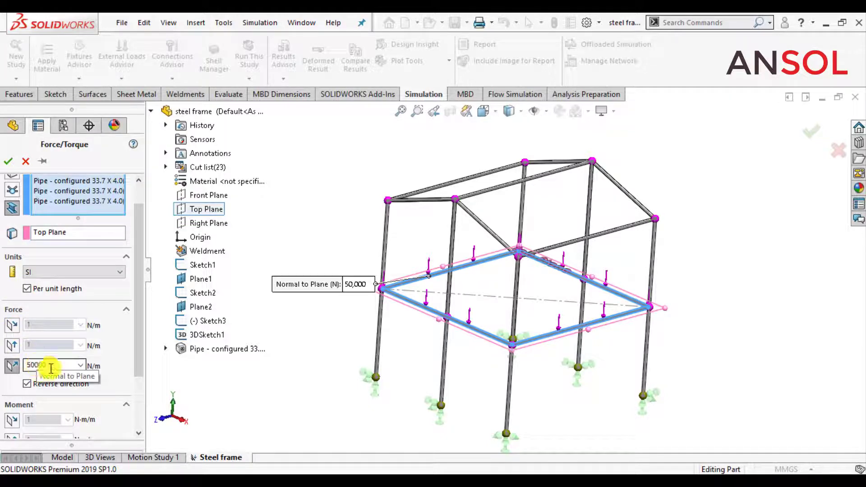
- Set the force load's symbol size to 200 and accept the edited load
left_click(139, 368)
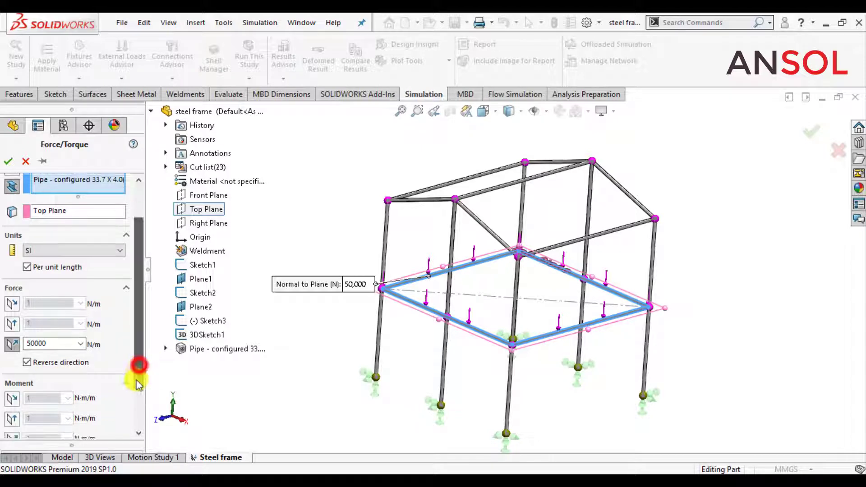
left_click(138, 364)
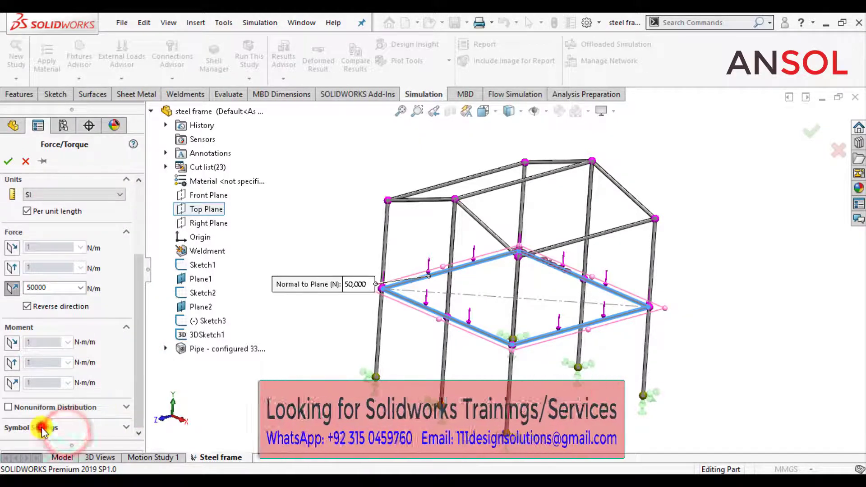
left_click(138, 359)
double_click(55, 410)
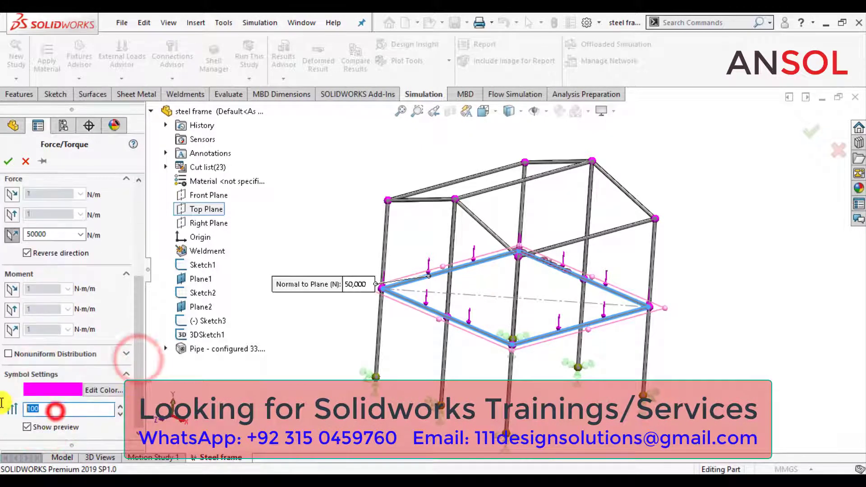
type("200")
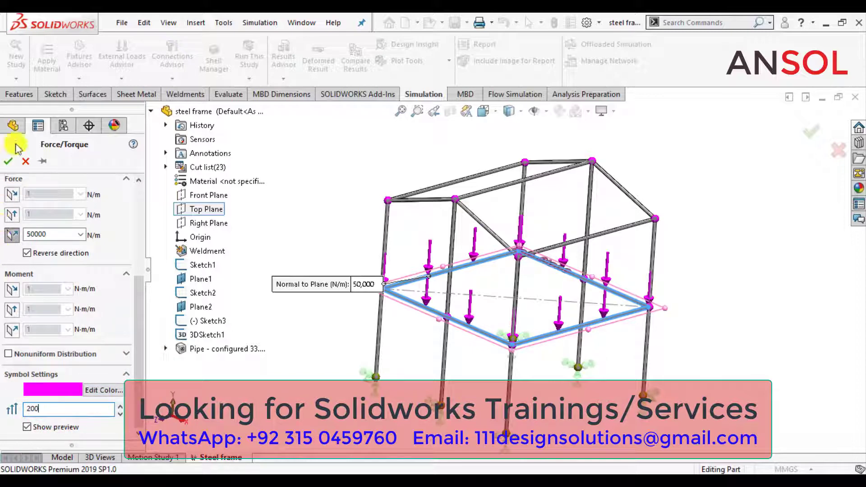
left_click(8, 161)
left_click(312, 222)
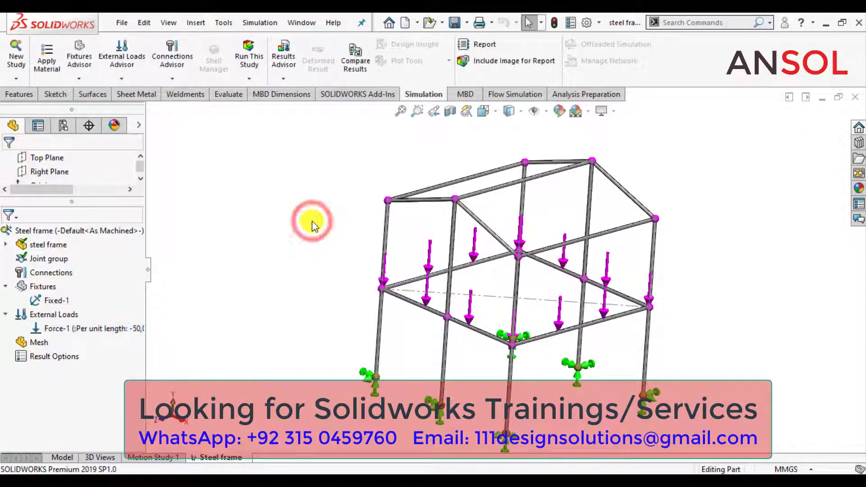
- Create the mesh for the steel frame study
middle_click_drag(312, 221, 370, 275)
left_click(250, 56)
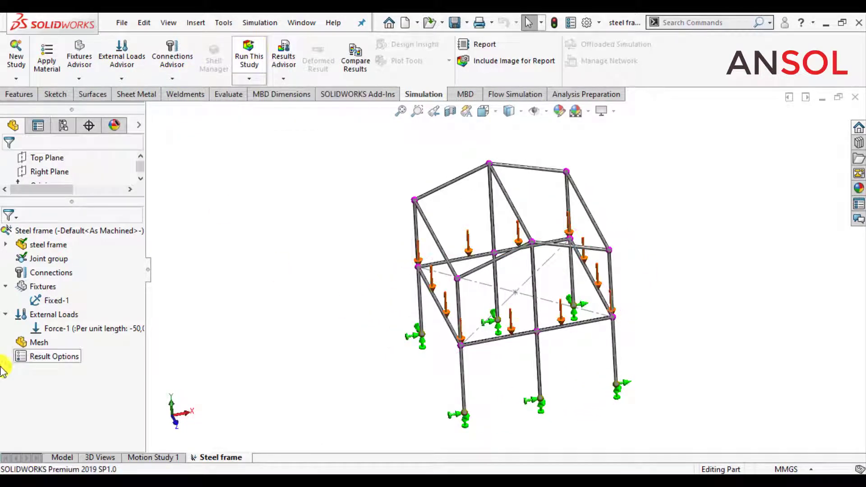
right_click(26, 346)
left_click(64, 205)
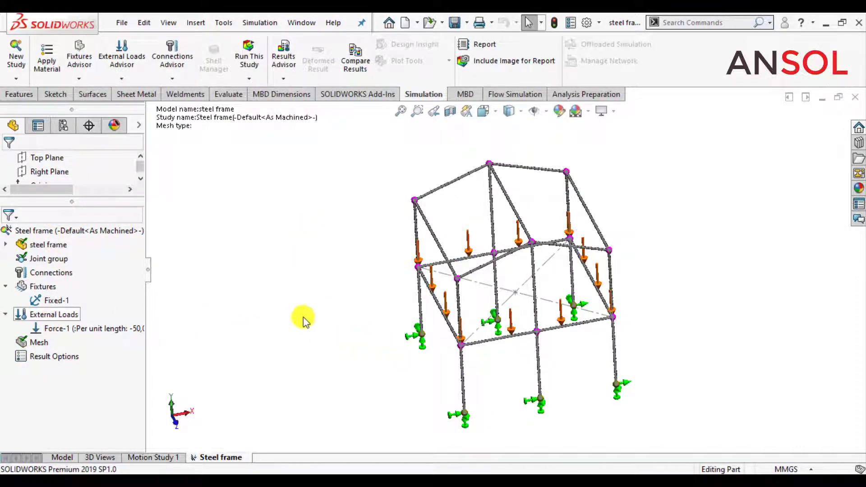
- Inspect the beam mesh up close and run the static study
scroll(479, 351, "down", 10)
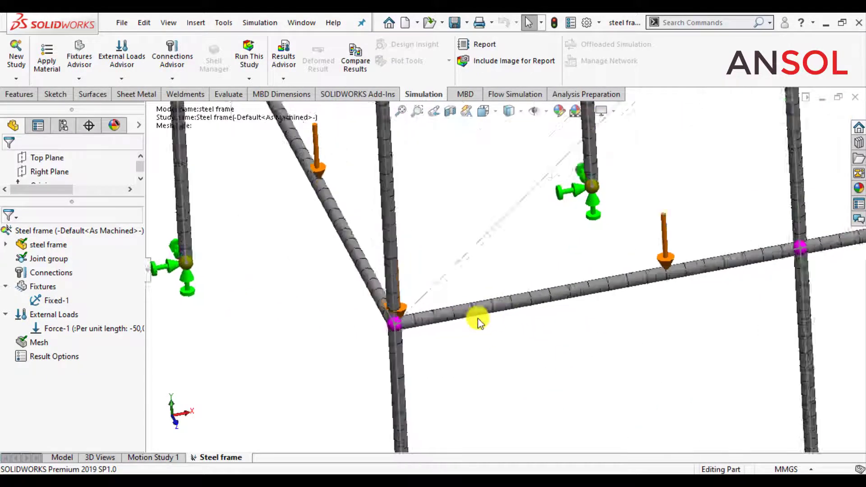
scroll(458, 313, "up", 10)
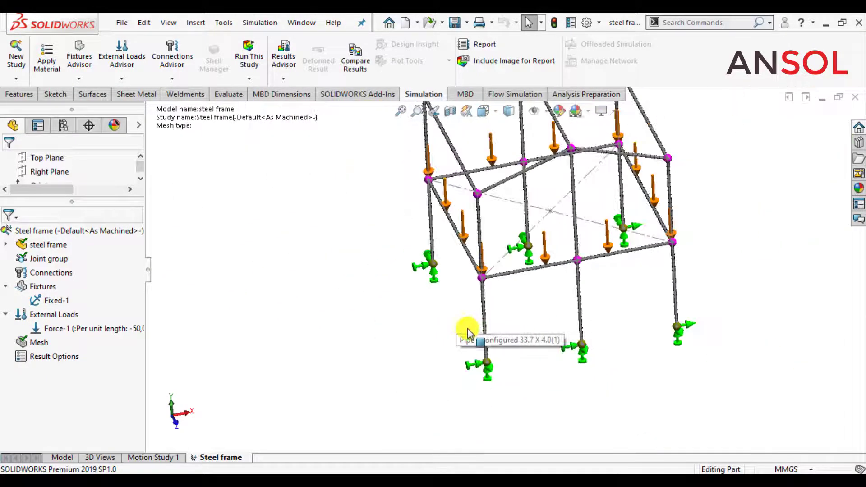
scroll(469, 336, "up", 3)
left_click(249, 55)
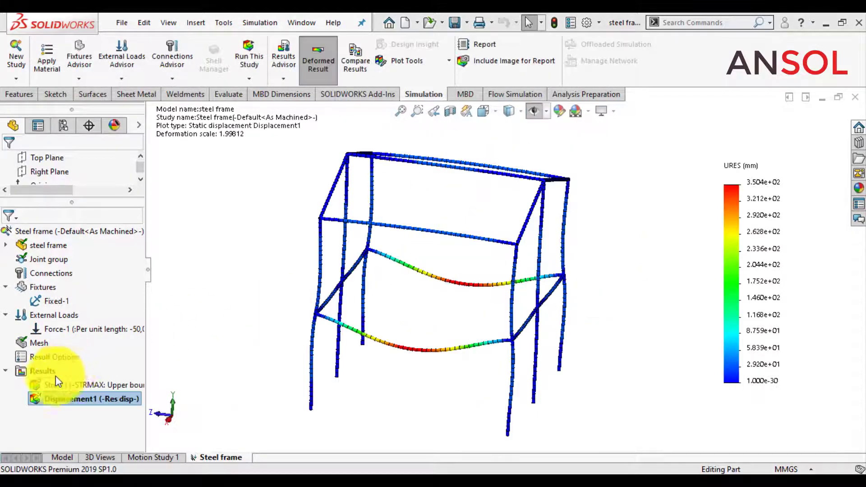
- Review the stress plot on the deformed frame, and show and animate the resultant displacement plot
middle_click_drag(385, 300, 406, 284)
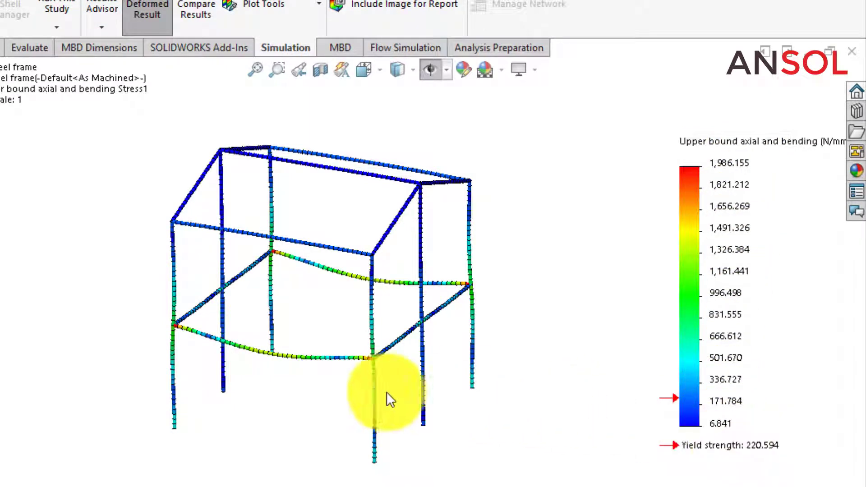
scroll(370, 268, "down", 2)
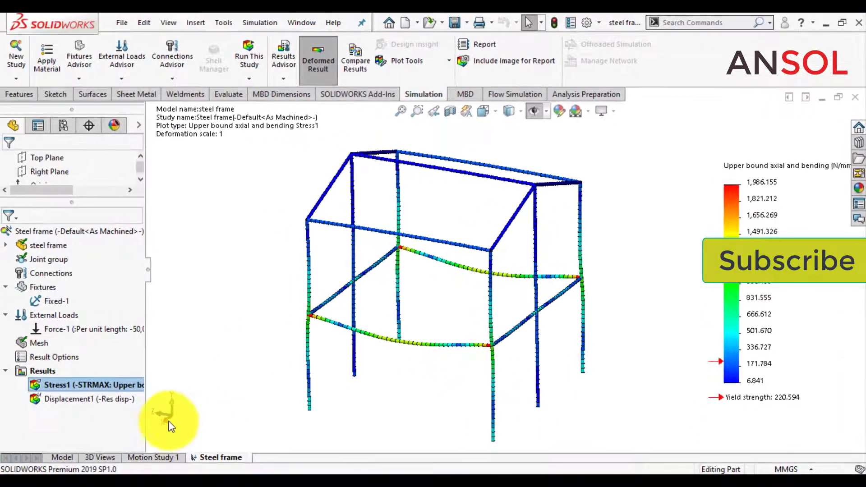
double_click(92, 401)
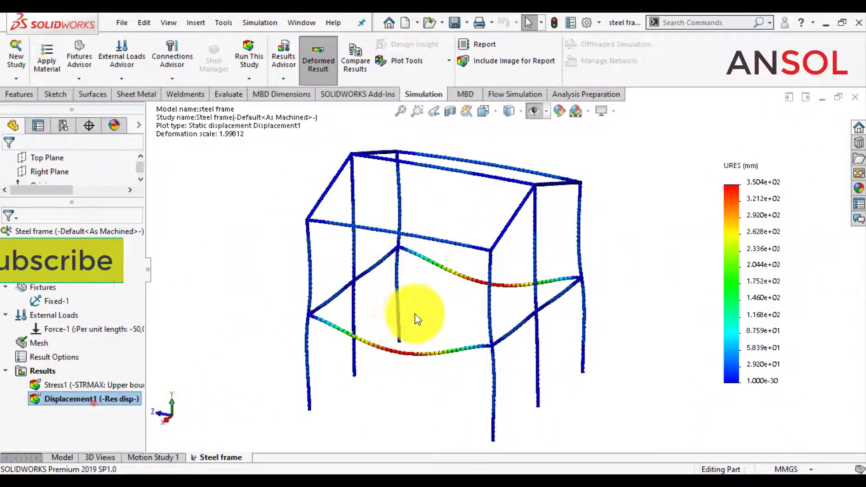
right_click(96, 398)
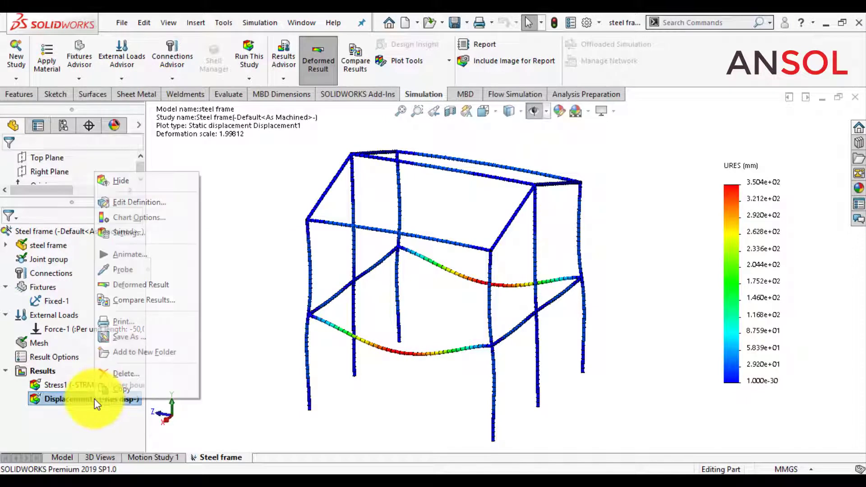
left_click(140, 255)
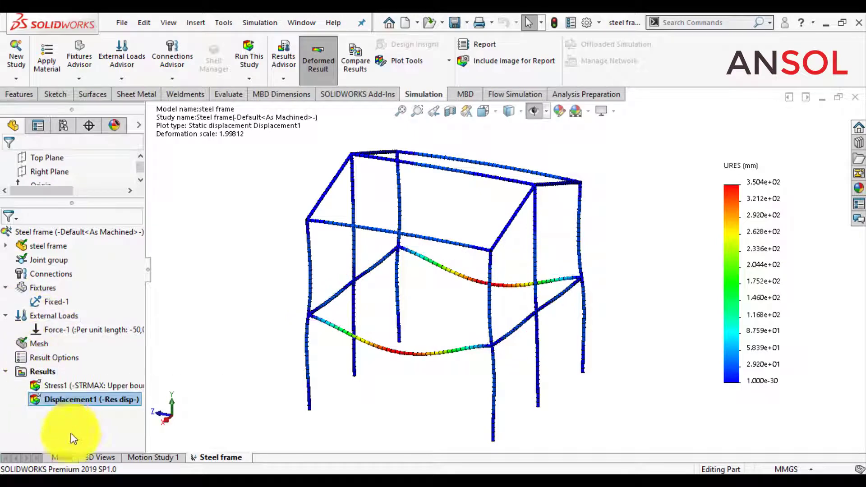
- Return to the model and open the pipe member's profile sketch for editing, viewed face-on
left_click(62, 457)
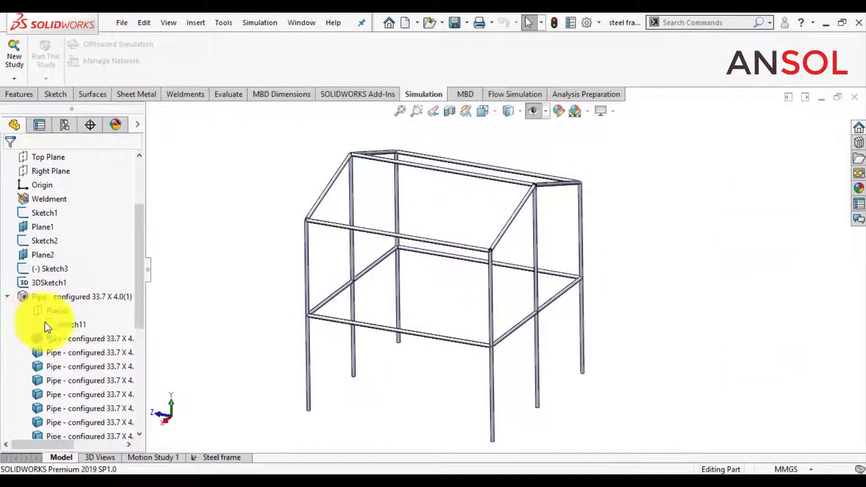
right_click(49, 326)
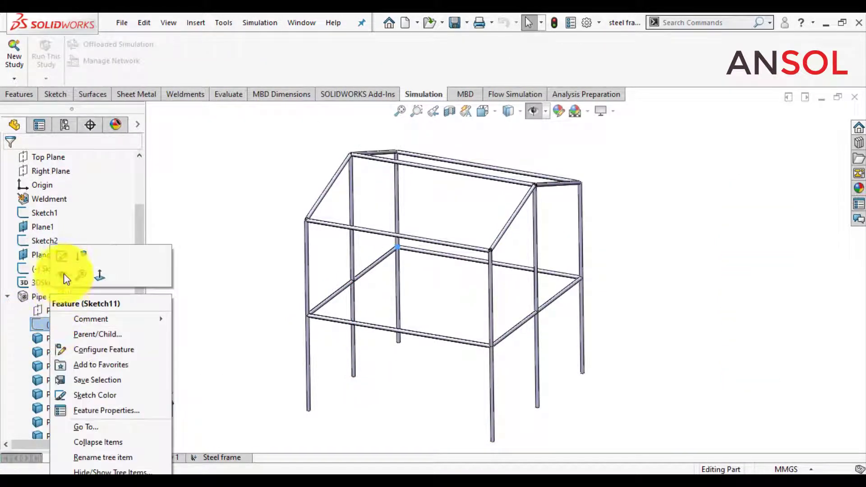
left_click(64, 256)
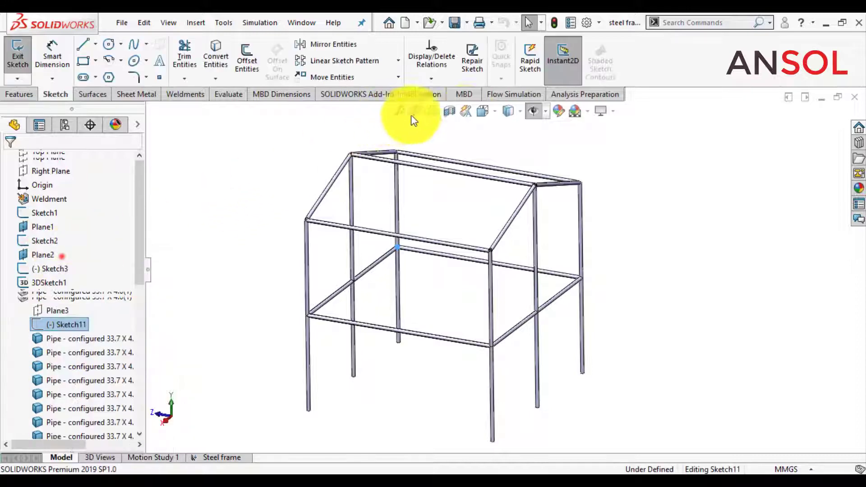
left_click(491, 113)
left_click(554, 183)
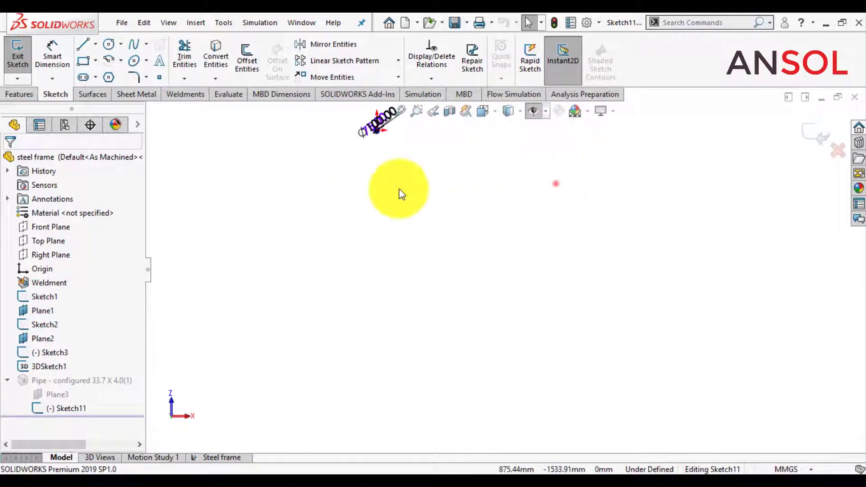
scroll(396, 176, "down", 15)
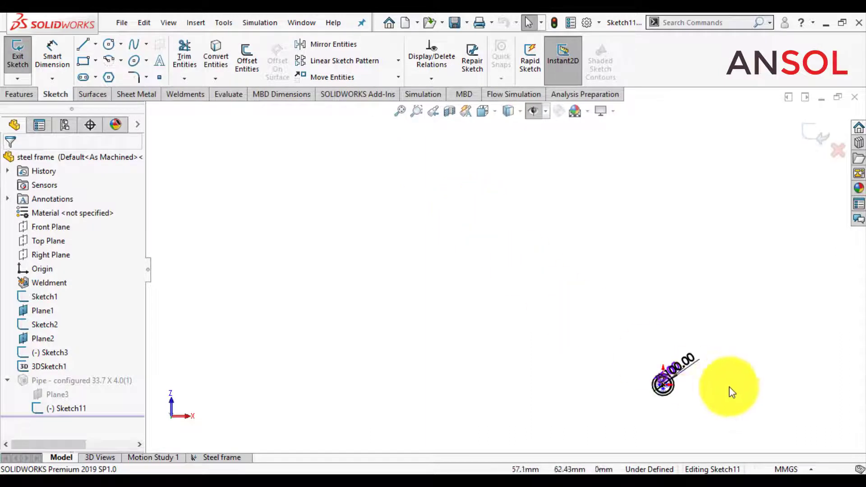
scroll(611, 319, "down", 8)
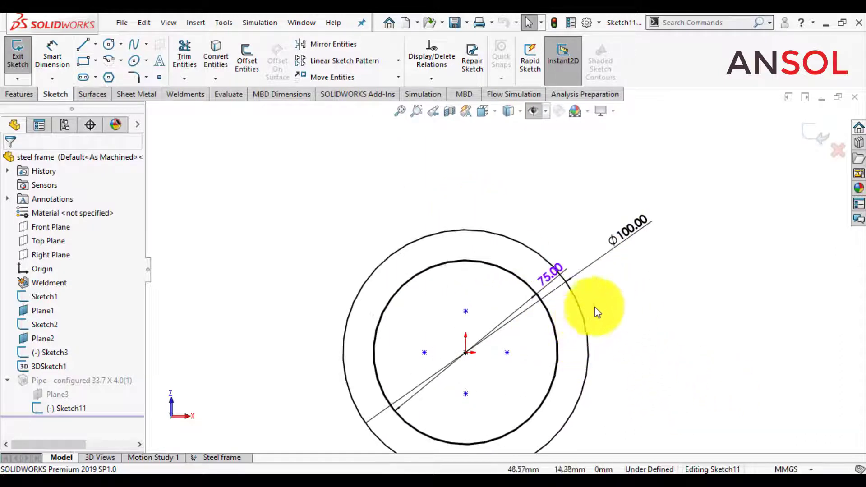
- Set the outer circle's diameter in the pipe profile to 200 mm
double_click(623, 232)
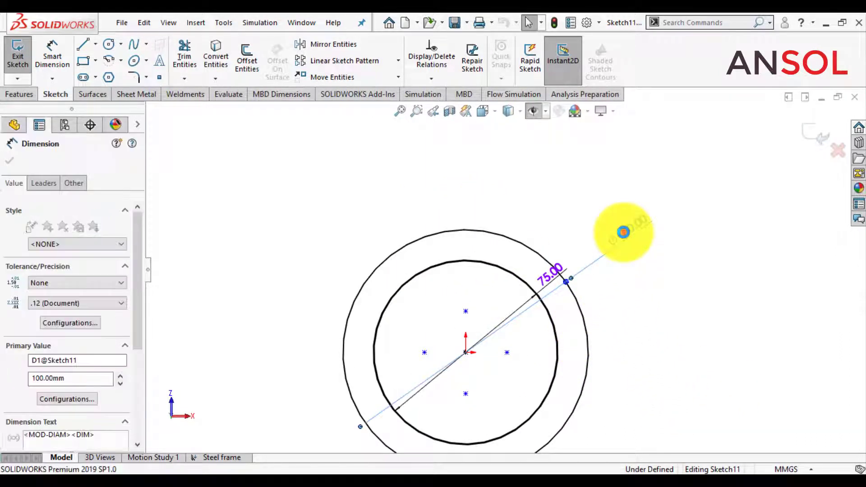
type("2")
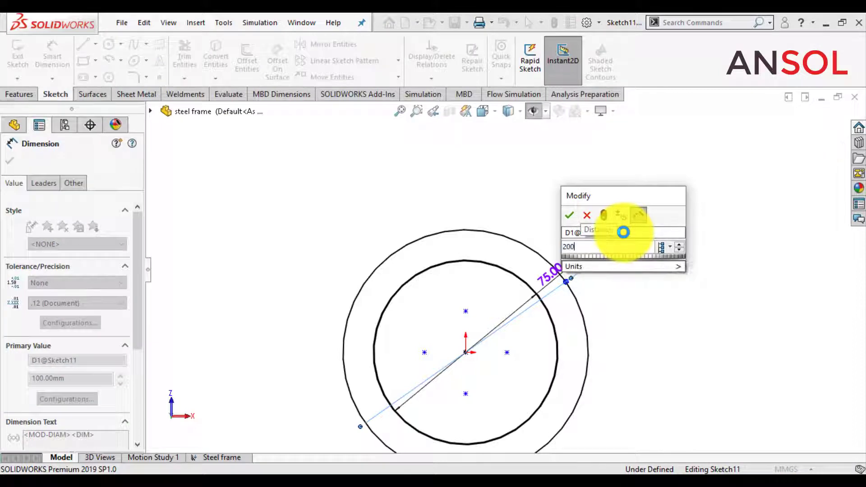
type("00")
key("Return")
- Set the inner circle's diameter in the pipe profile to 100 mm and exit the sketch
left_click(545, 279)
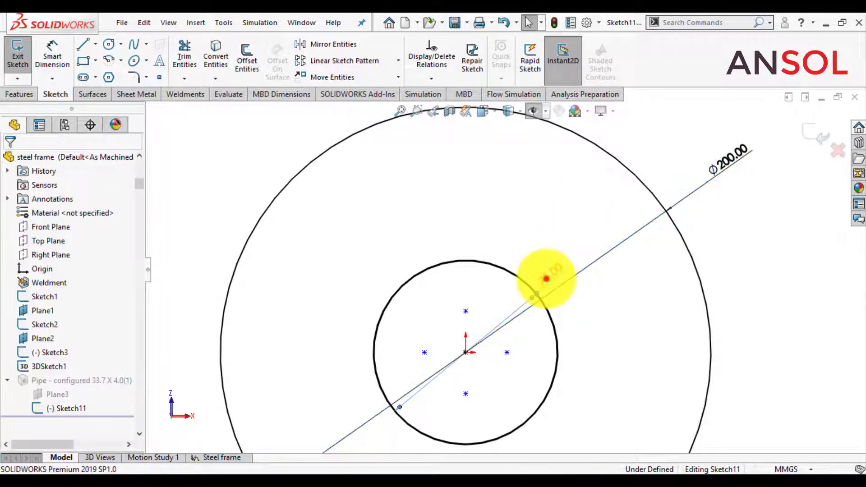
double_click(546, 278)
type("100")
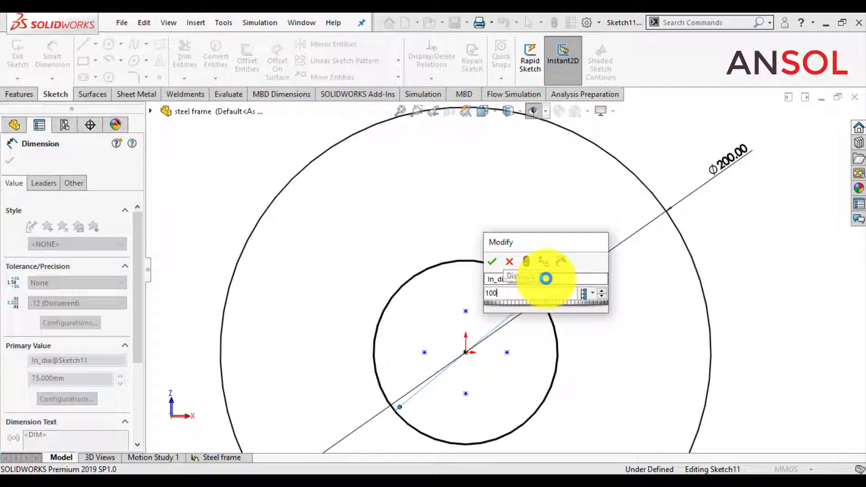
key("Return")
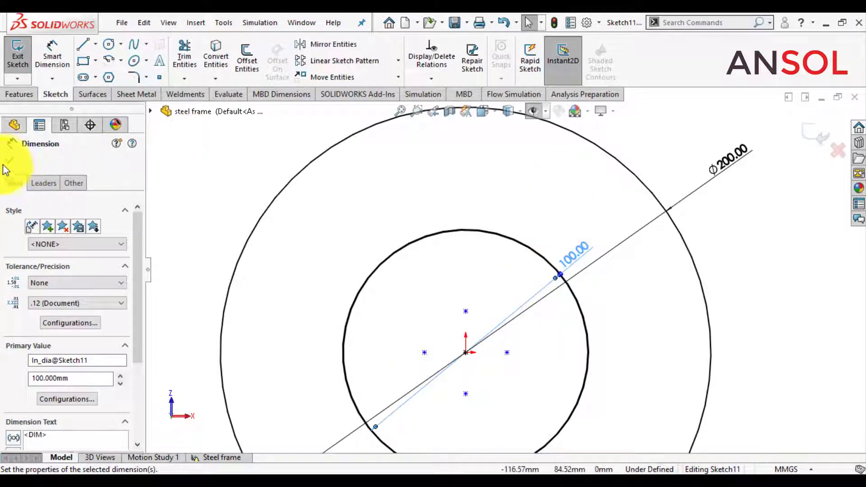
left_click(10, 161)
left_click(811, 135)
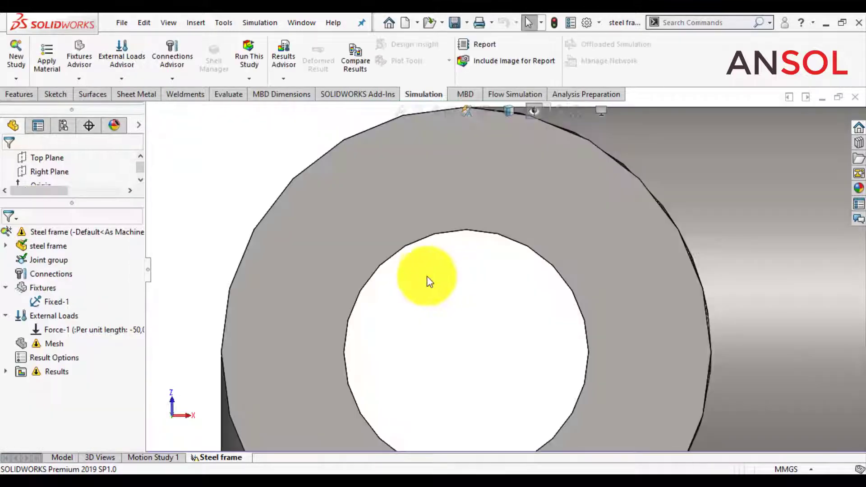
- Remesh the enlarged pipe frame in the Steel frame study
scroll(427, 280, "up", 5)
scroll(405, 283, "up", 4)
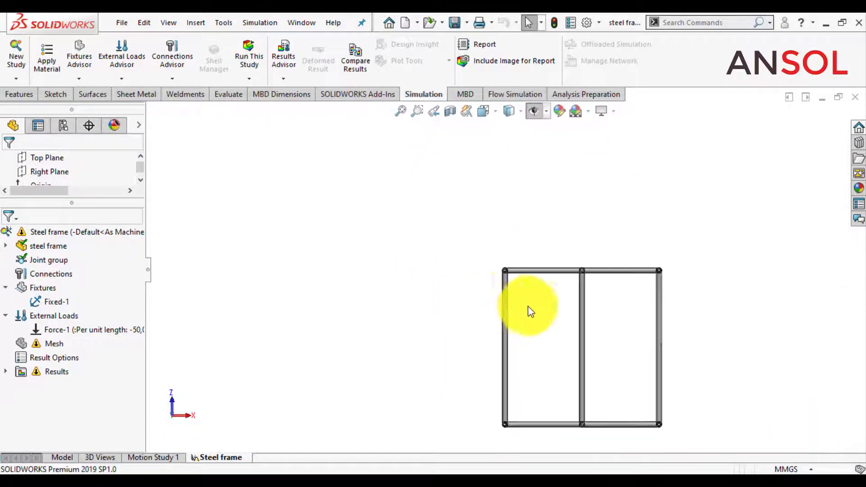
middle_click_drag(528, 309, 555, 288)
scroll(554, 292, "down", 2)
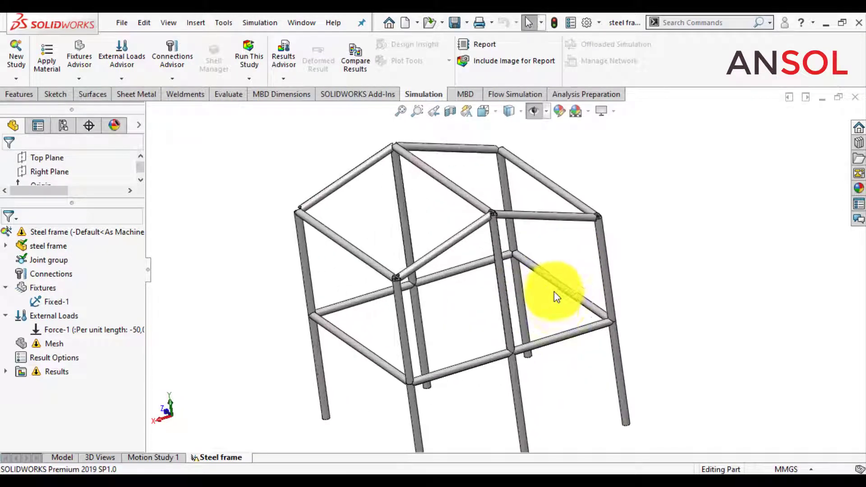
scroll(578, 292, "up", 2)
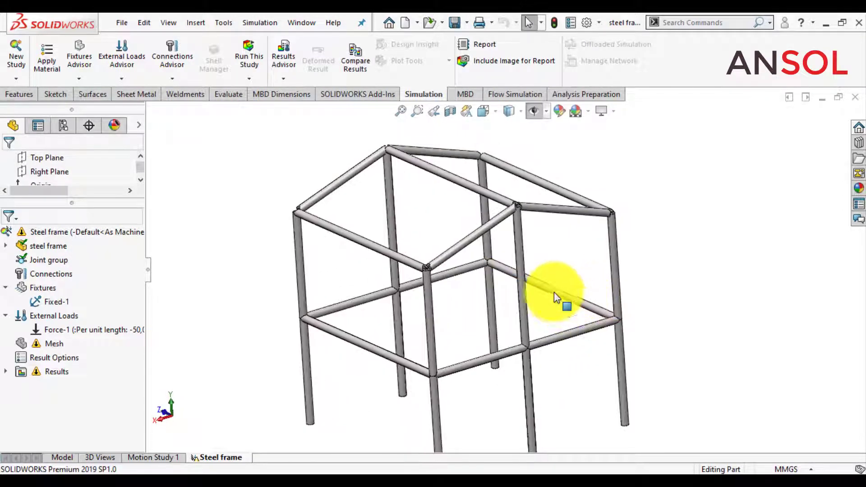
scroll(542, 316, "up", 3)
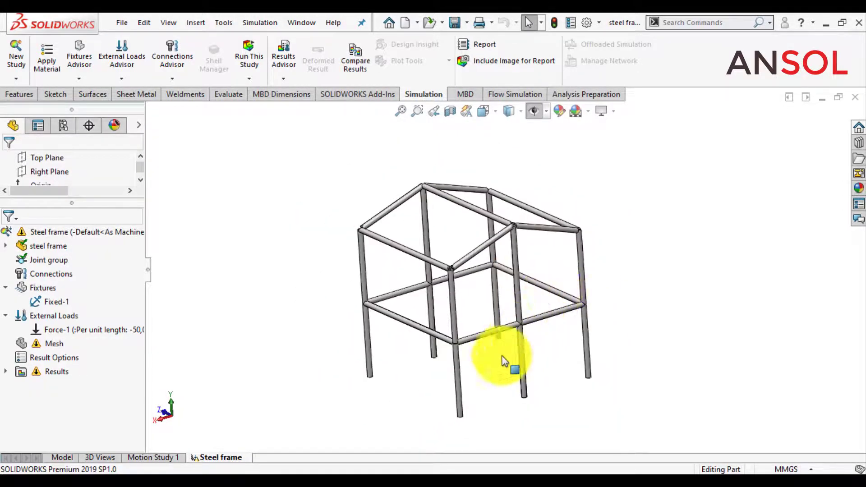
right_click(33, 345)
left_click(71, 209)
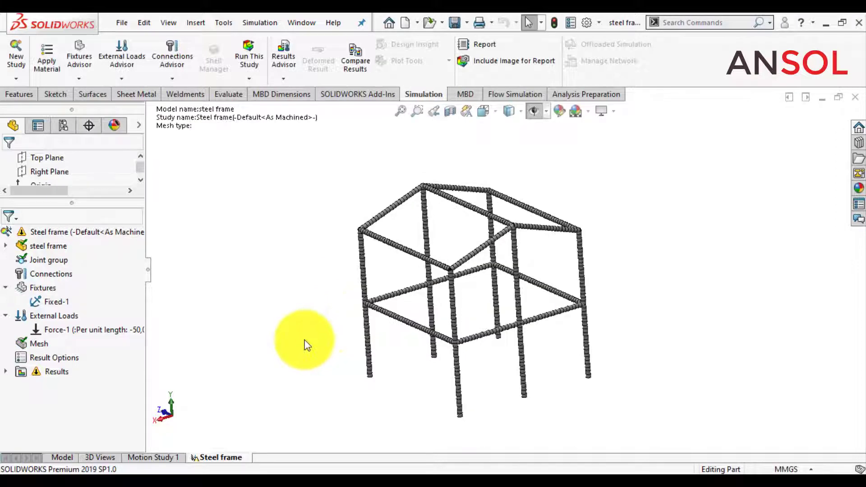
- Rerun the Steel frame study on the remeshed frame and display its resultant displacement plot
scroll(446, 310, "down", 1)
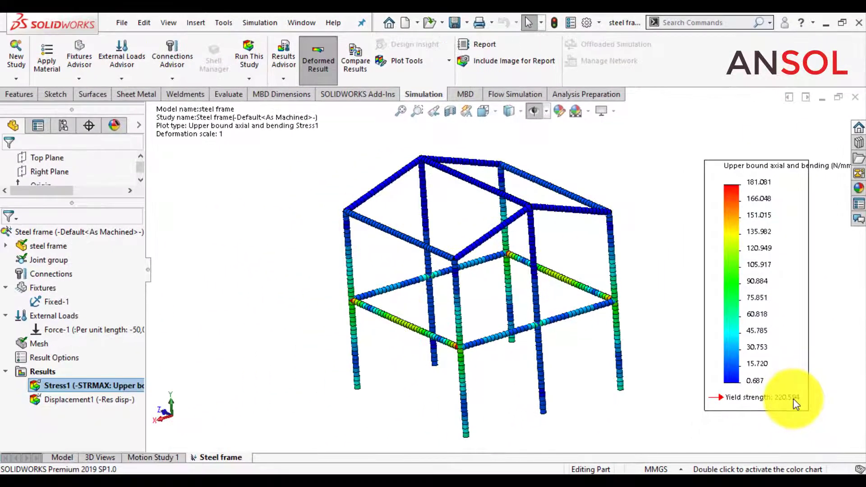
left_click(33, 414)
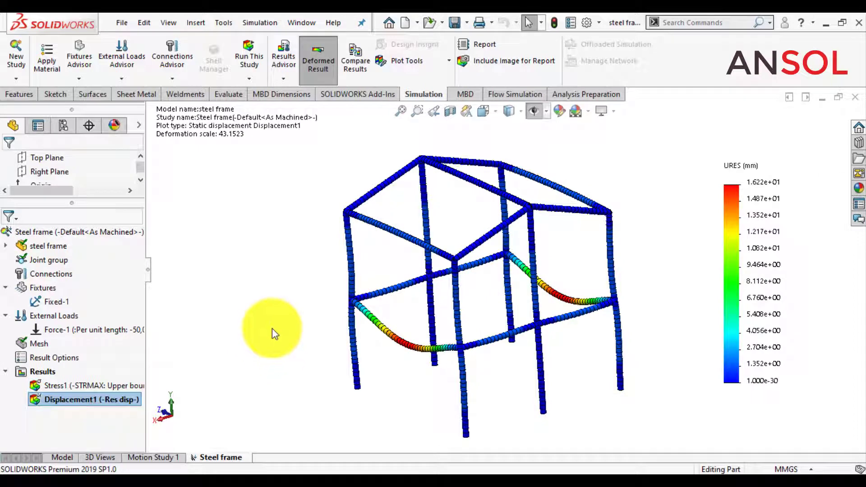
mouse_move(240, 332)
middle_mouse_down()
mouse_move(263, 325)
mouse_move(253, 331)
middle_mouse_up()
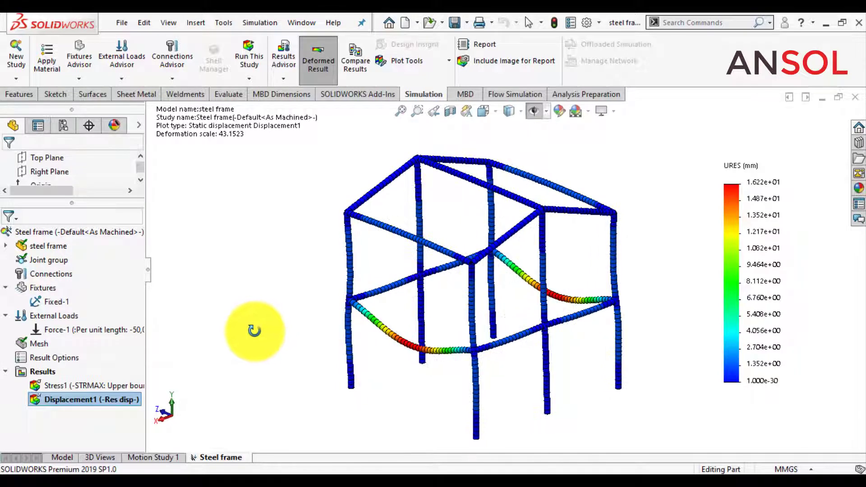
- Animate the displacement plot to examine how the loaded beams deform, and close the animation
right_click(78, 398)
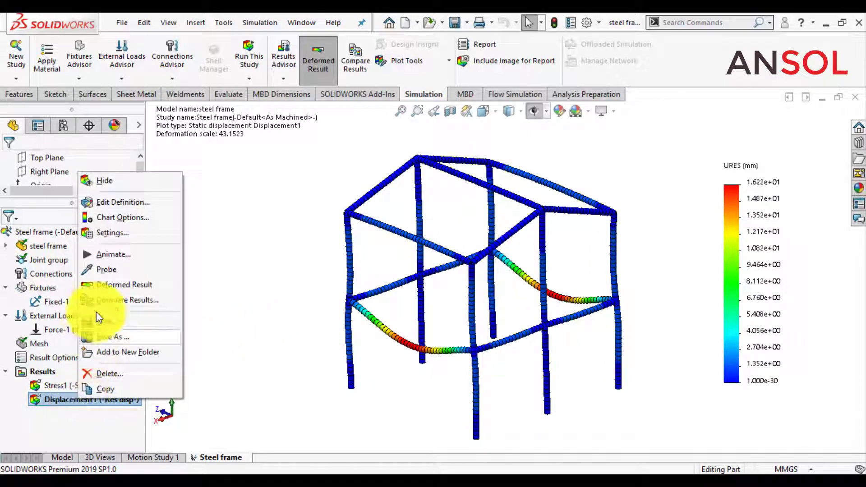
left_click(110, 254)
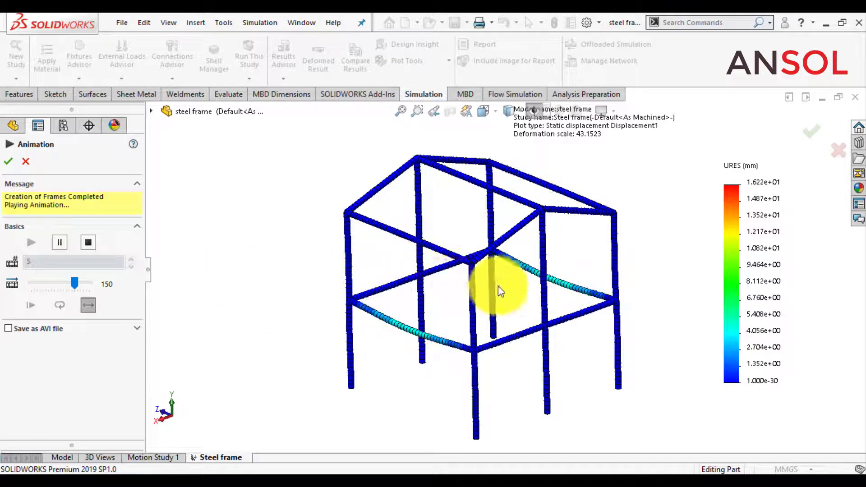
scroll(534, 302, "down", 1)
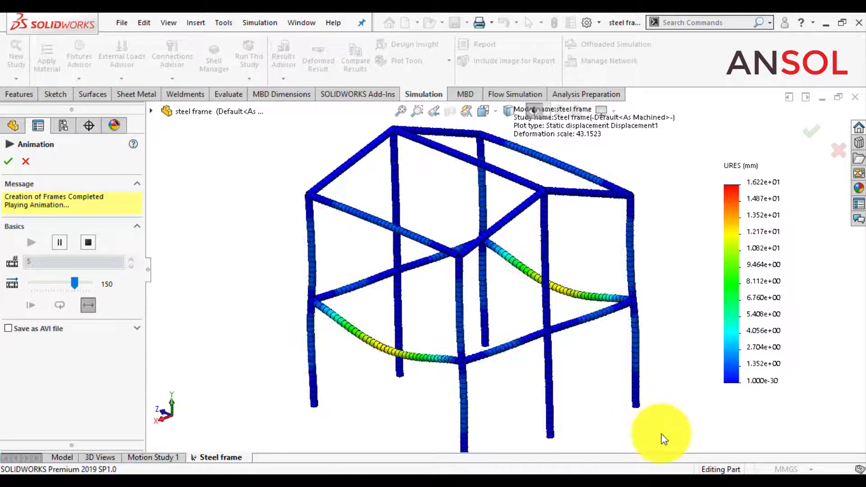
left_click(9, 162)
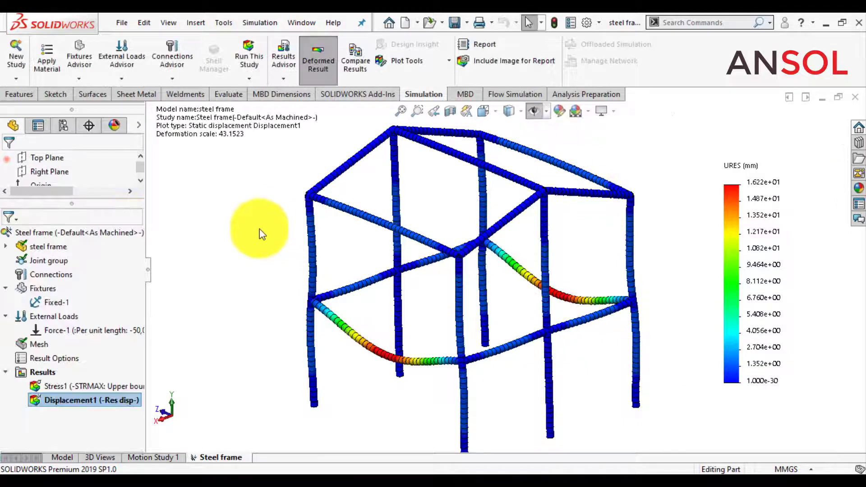